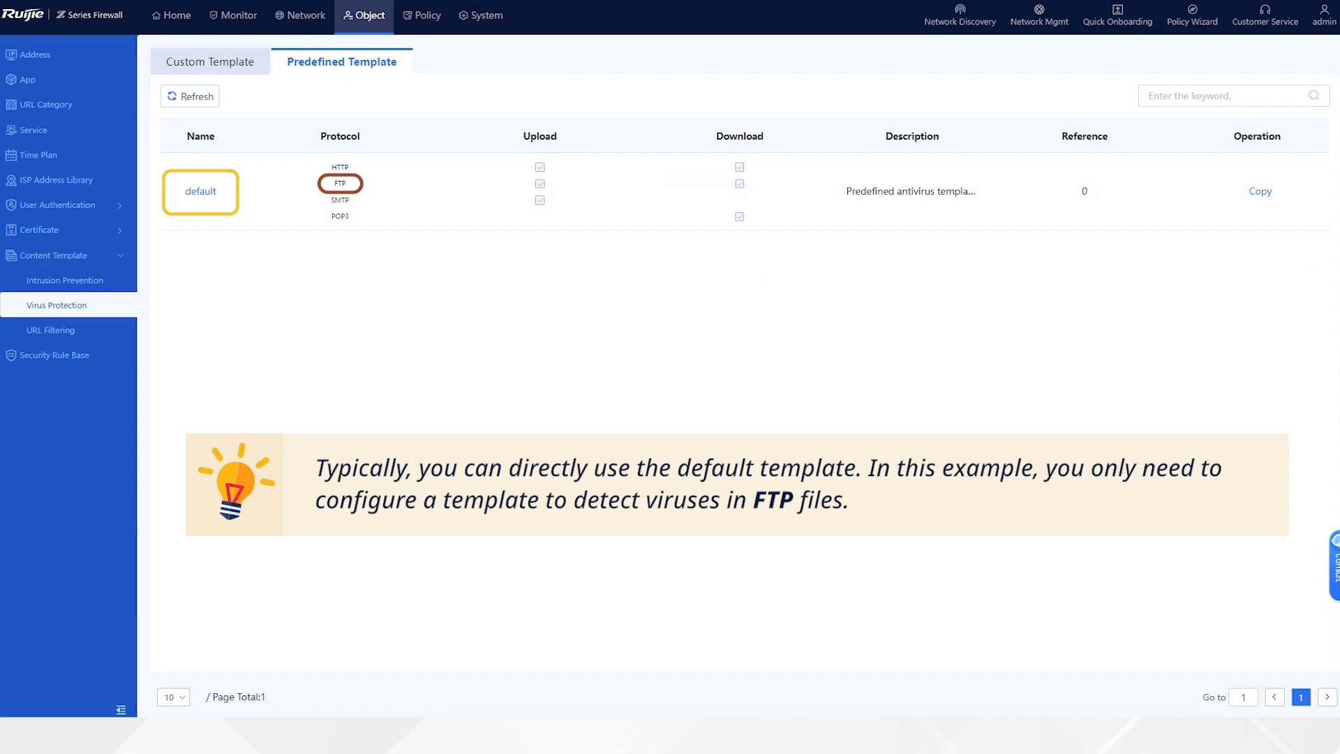
- Create a custom virus protection template named VirusCheck_FTP with the description "Detect whether FTP packets contain viruses."
left_click(66, 310)
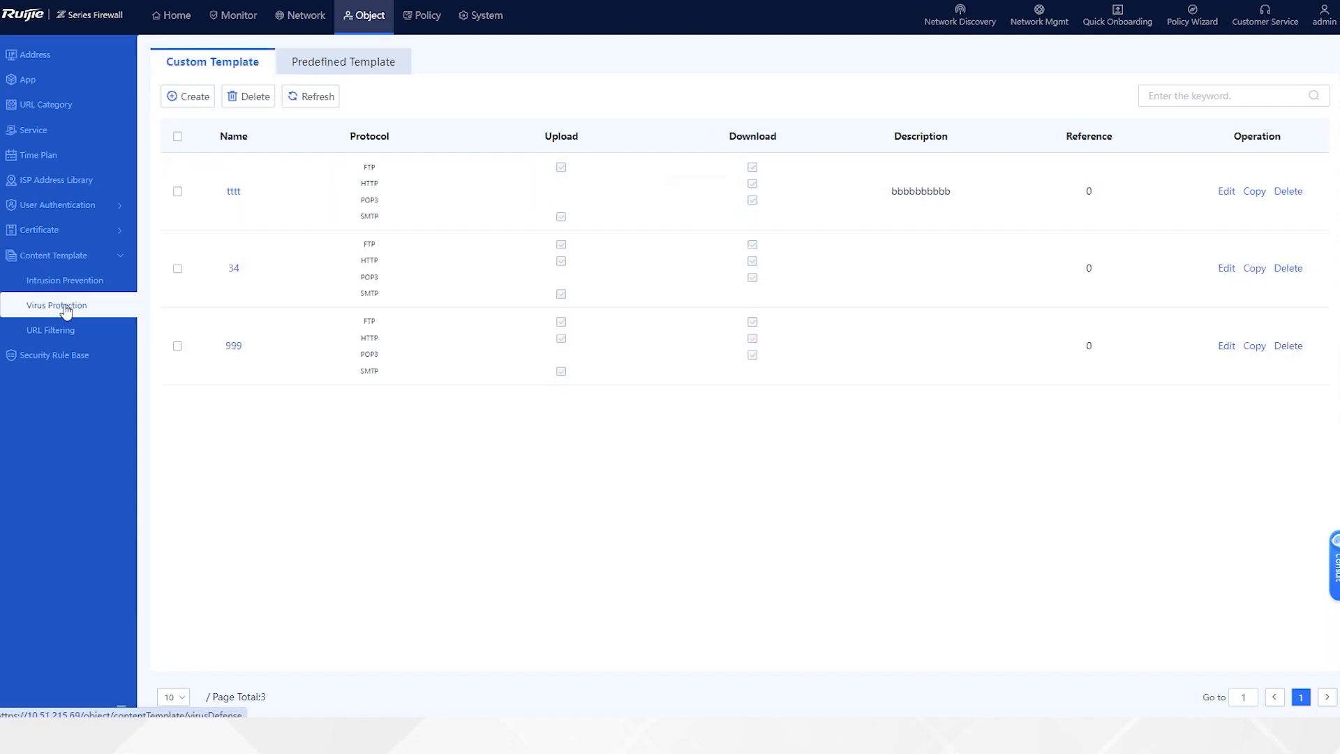
left_click(211, 69)
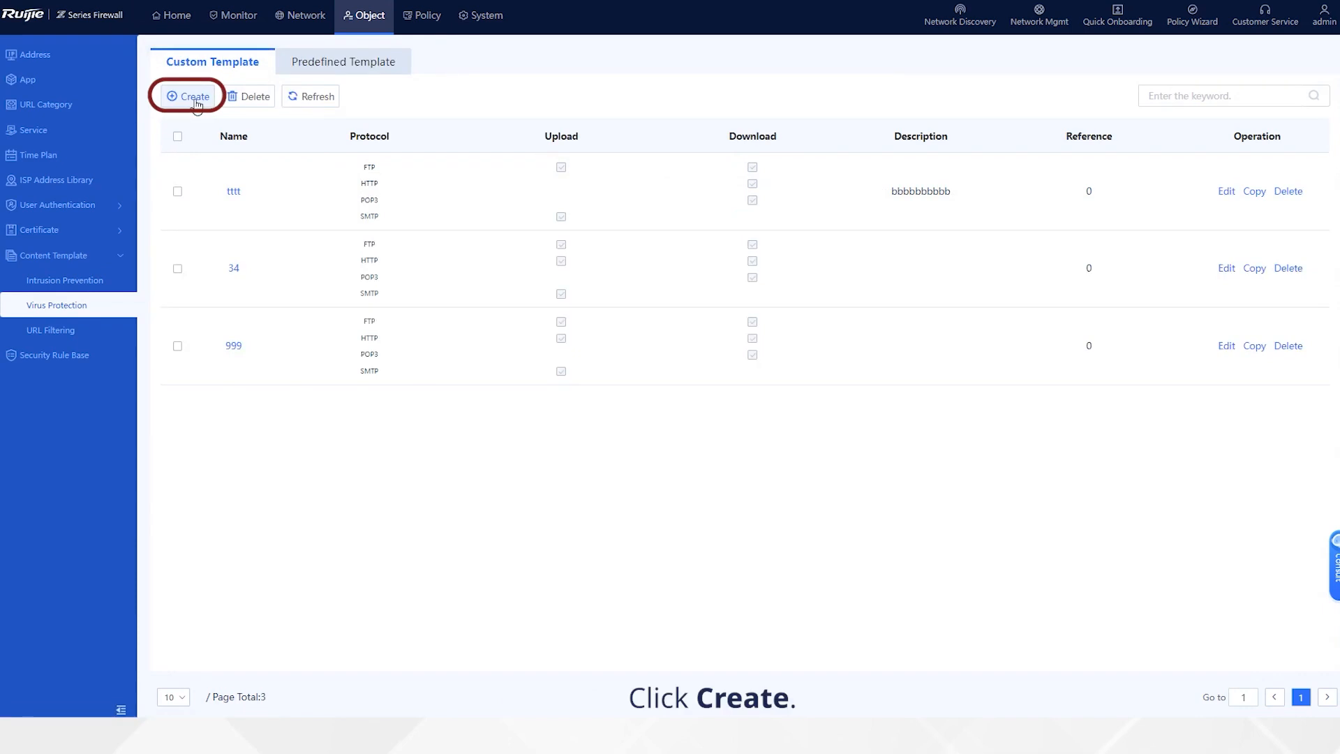
left_click(195, 98)
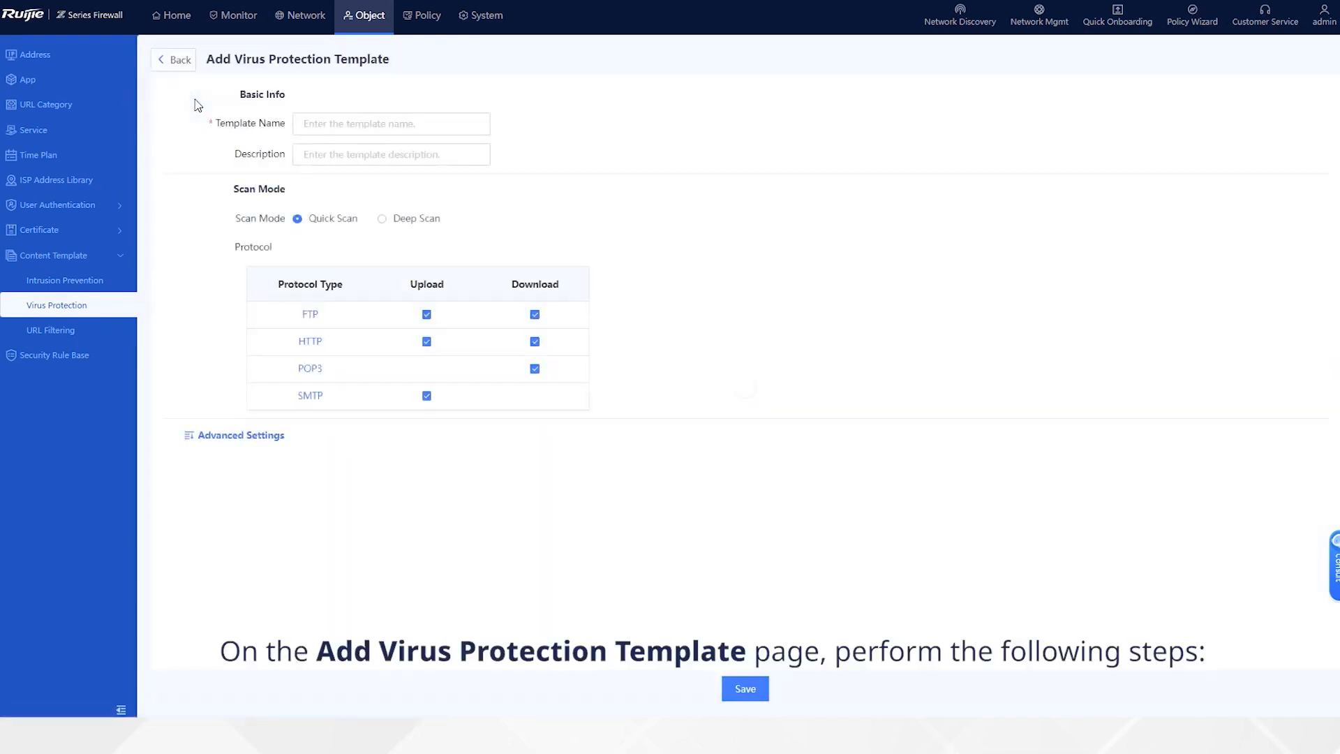
left_click(314, 125)
type("Virus")
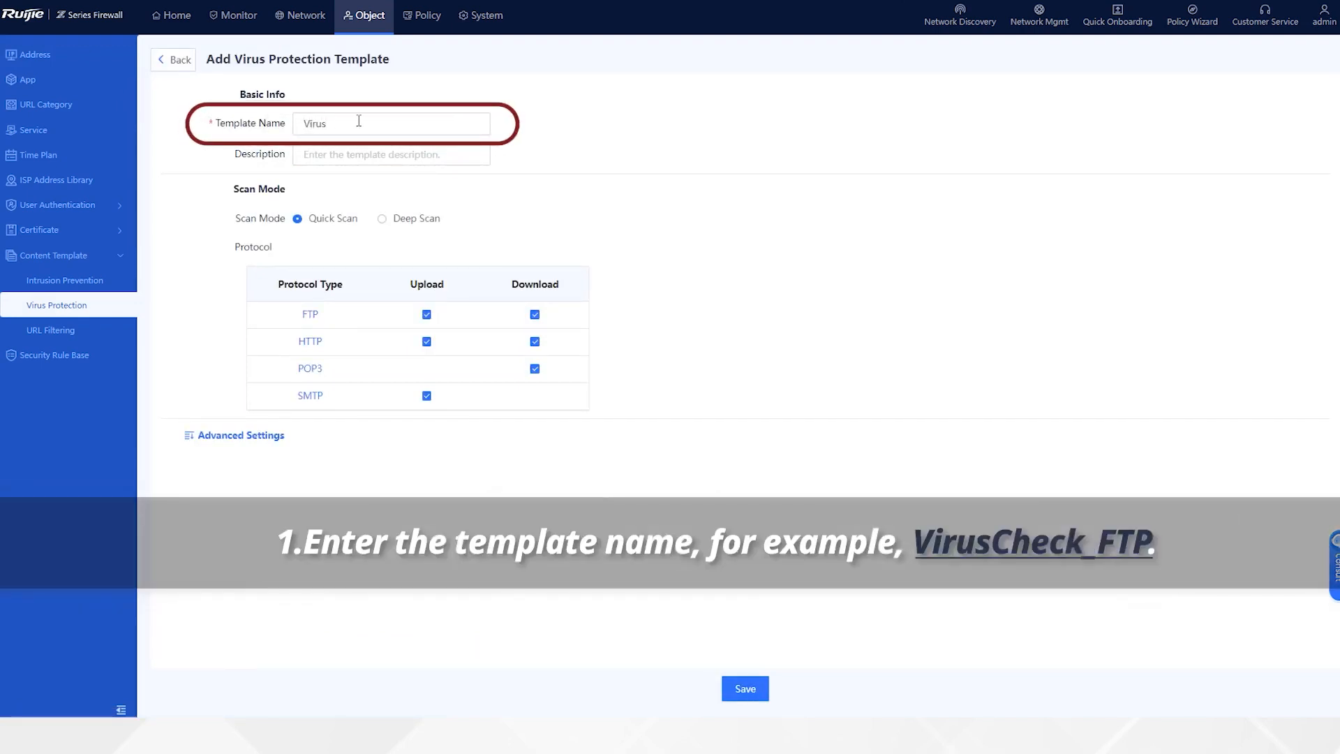
type("Check_FTP")
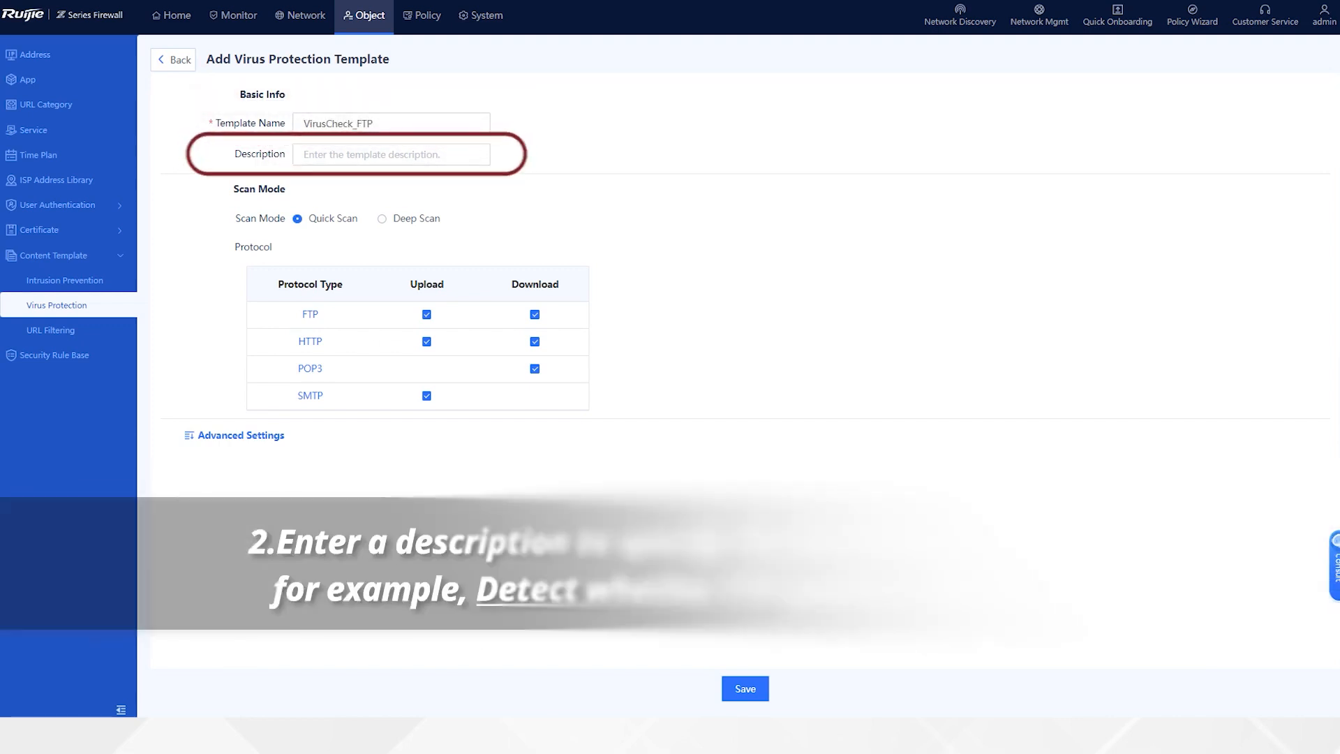
left_click(320, 156)
type("Detect whether FTP packets contain viruses.")
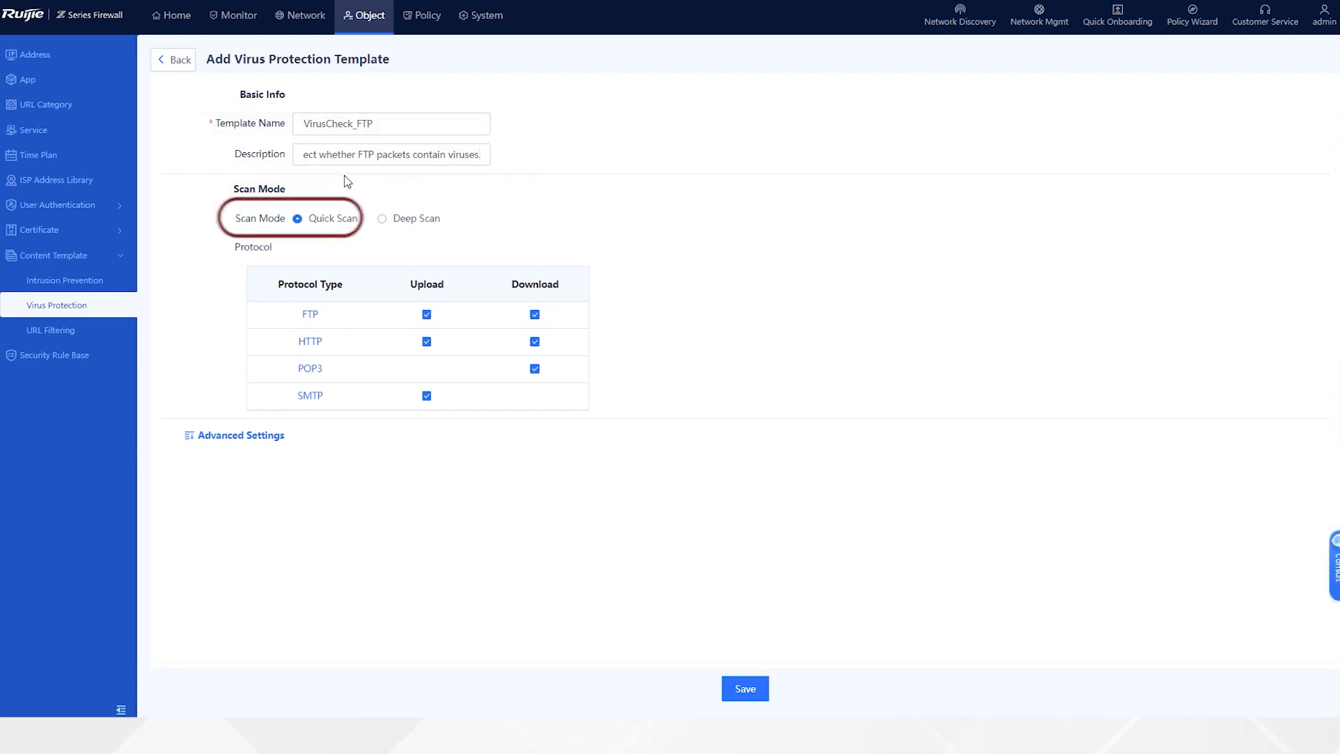
- Use Quick Scan for the template and exclude HTTP, POP3 and SMTP, so only FTP upload and download are scanned
left_click(303, 225)
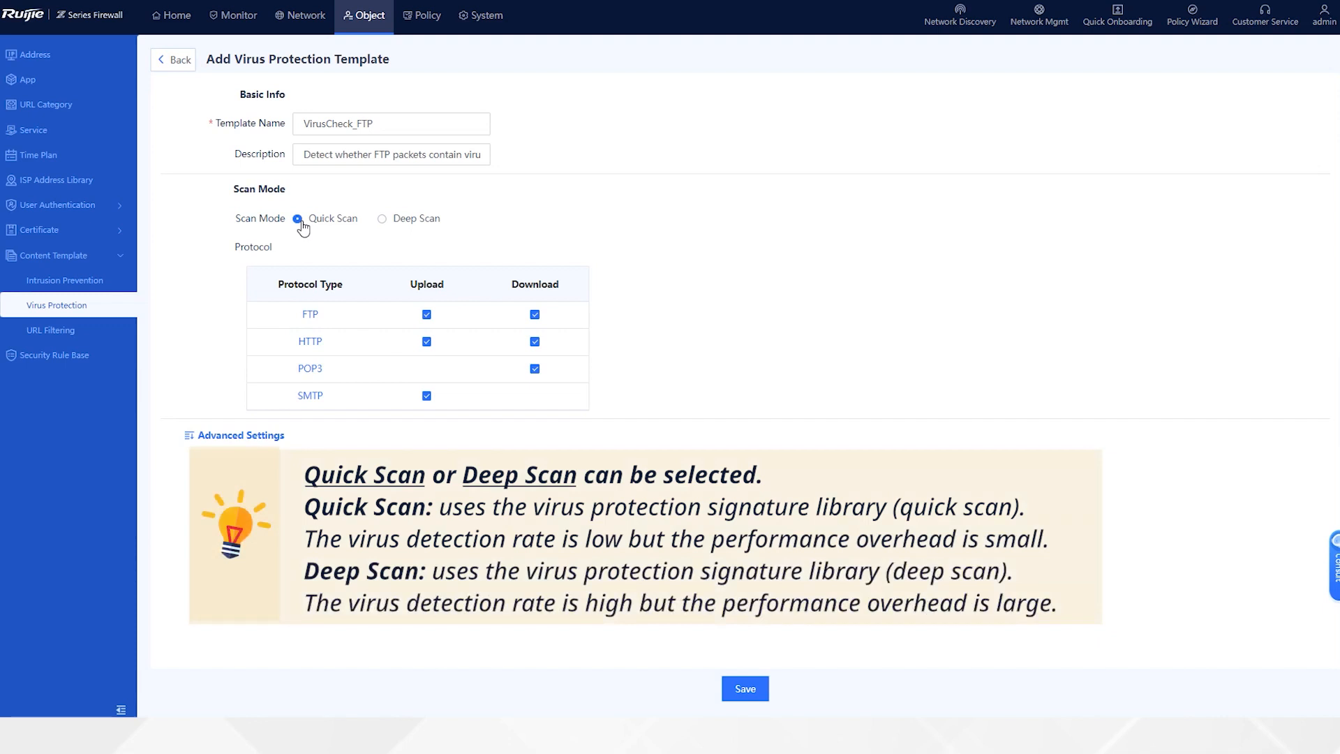
left_click(426, 342)
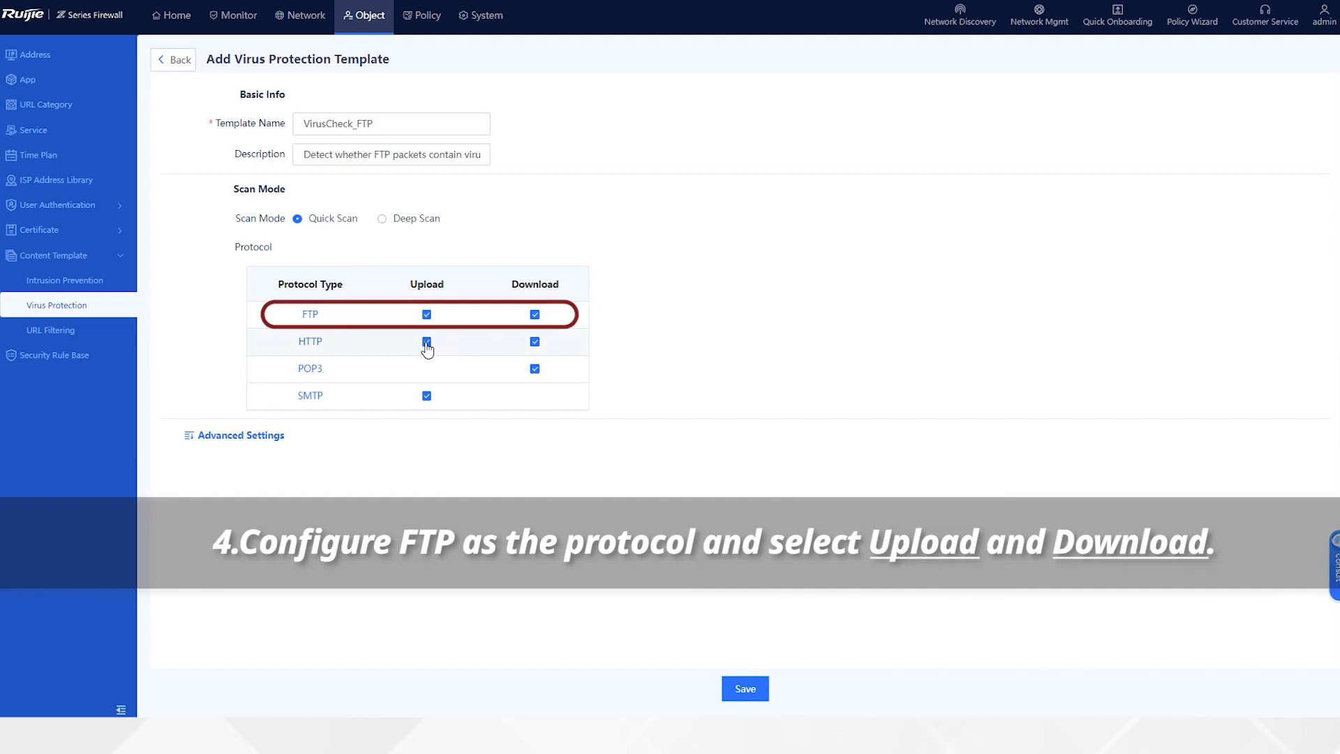
left_click(534, 341)
left_click(534, 369)
left_click(426, 396)
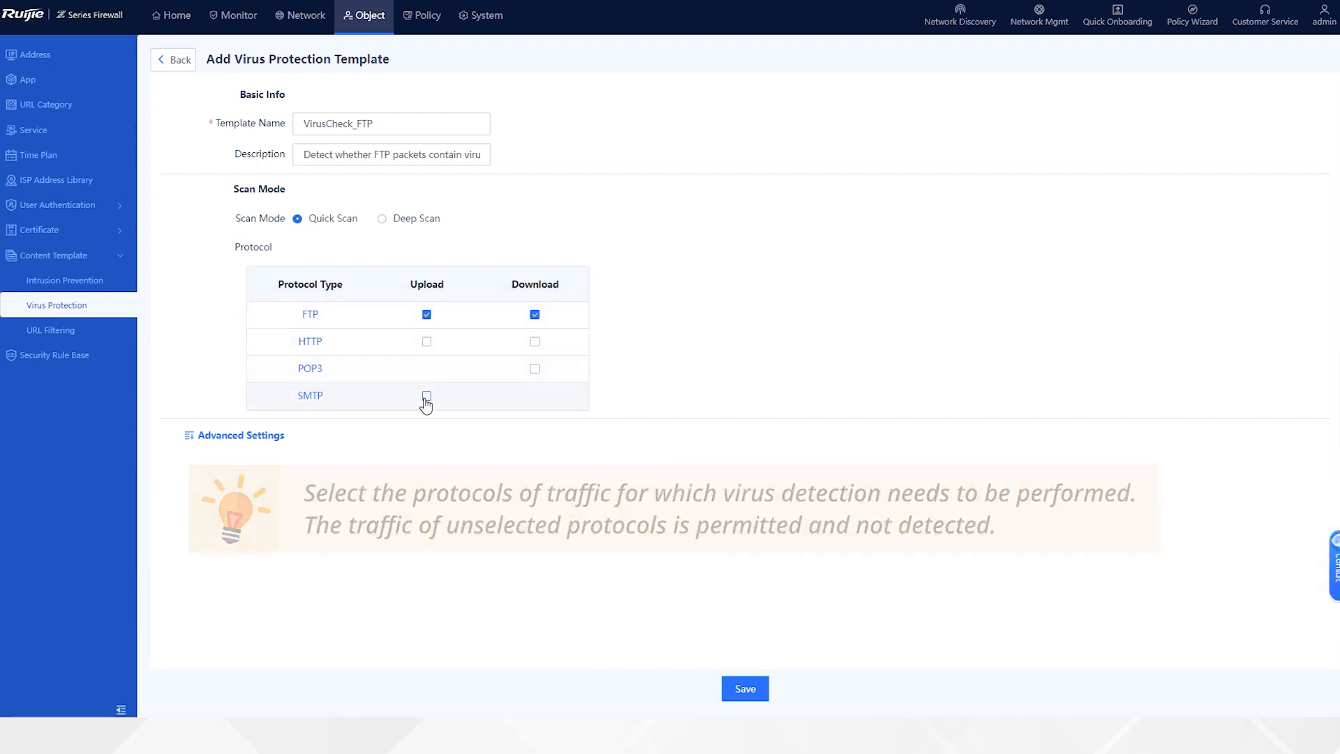
- Expand the advanced settings to review the excluded hash, custom hash and excluded app options, and save the template
left_click(219, 439)
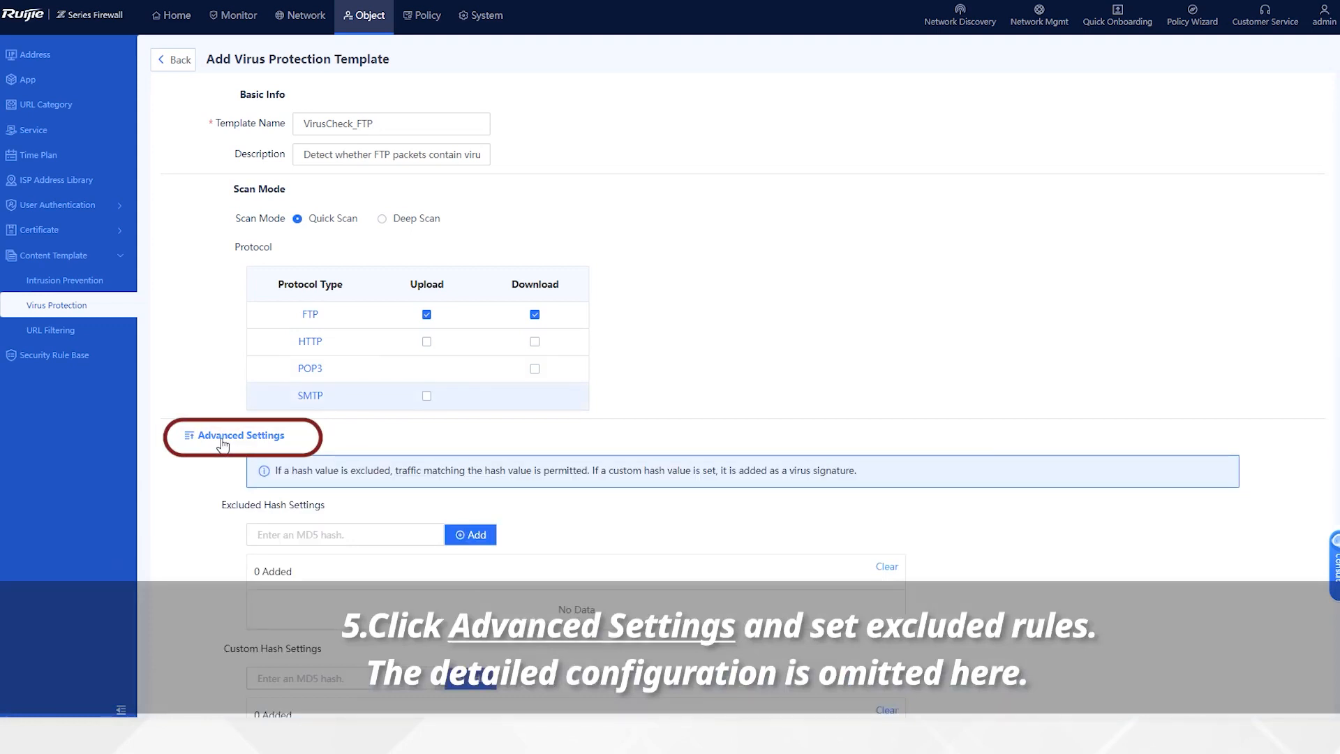
scroll(709, 698, "down", 3)
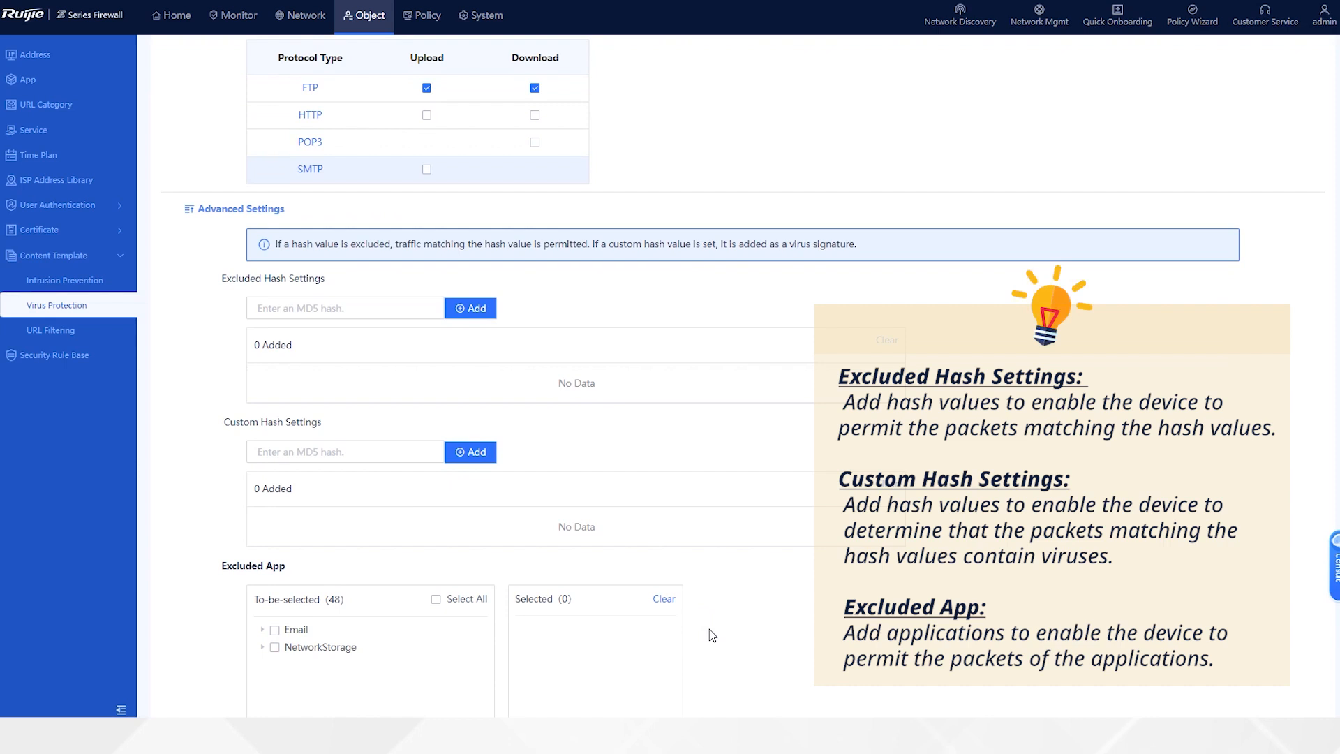
scroll(719, 709, "down", 2)
left_click(743, 697)
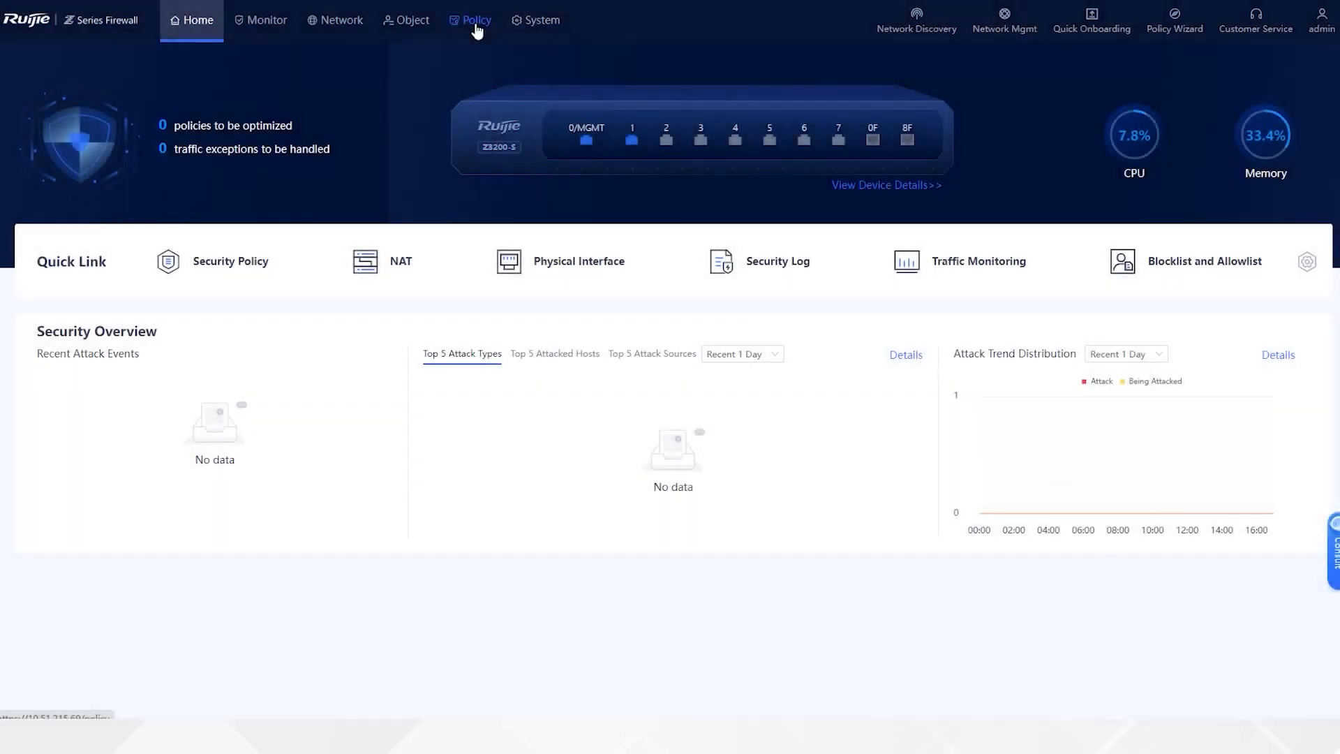
- Create a new security policy directly, without the simulation space, and name it policy_AV
left_click(477, 28)
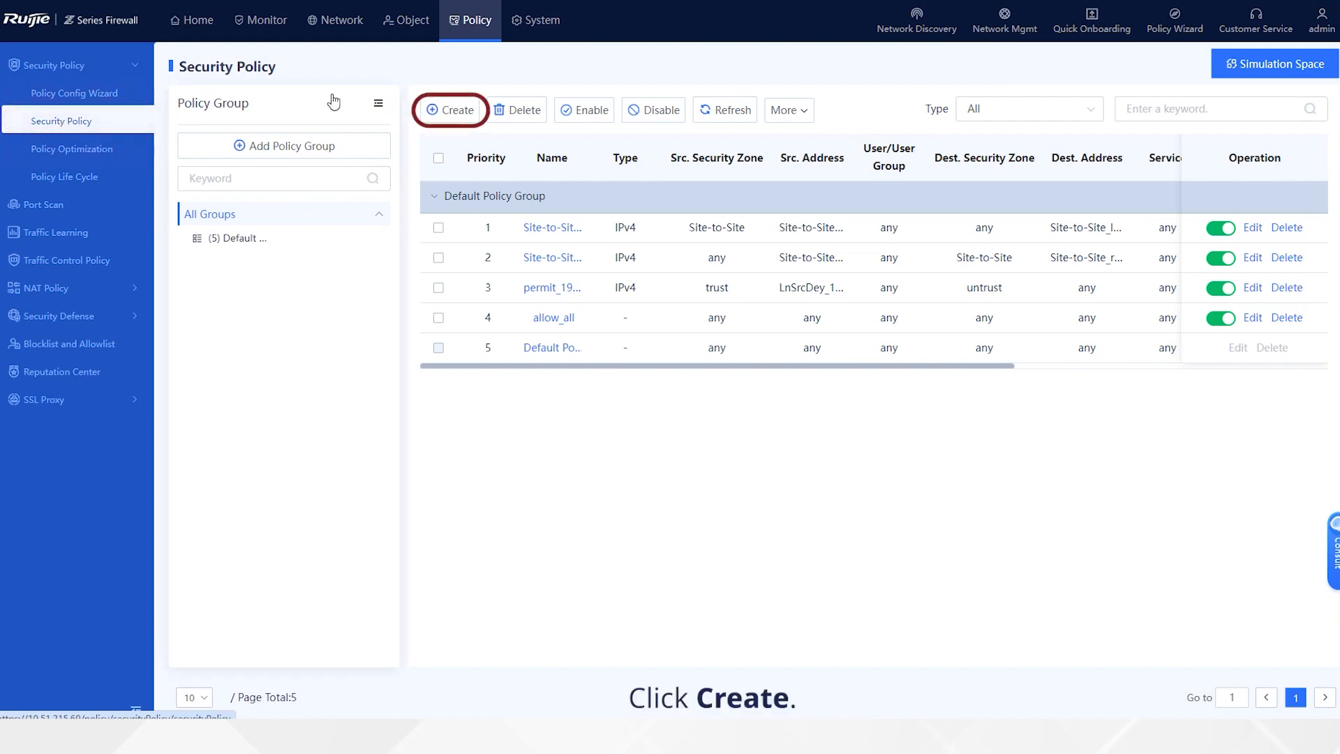
left_click(453, 110)
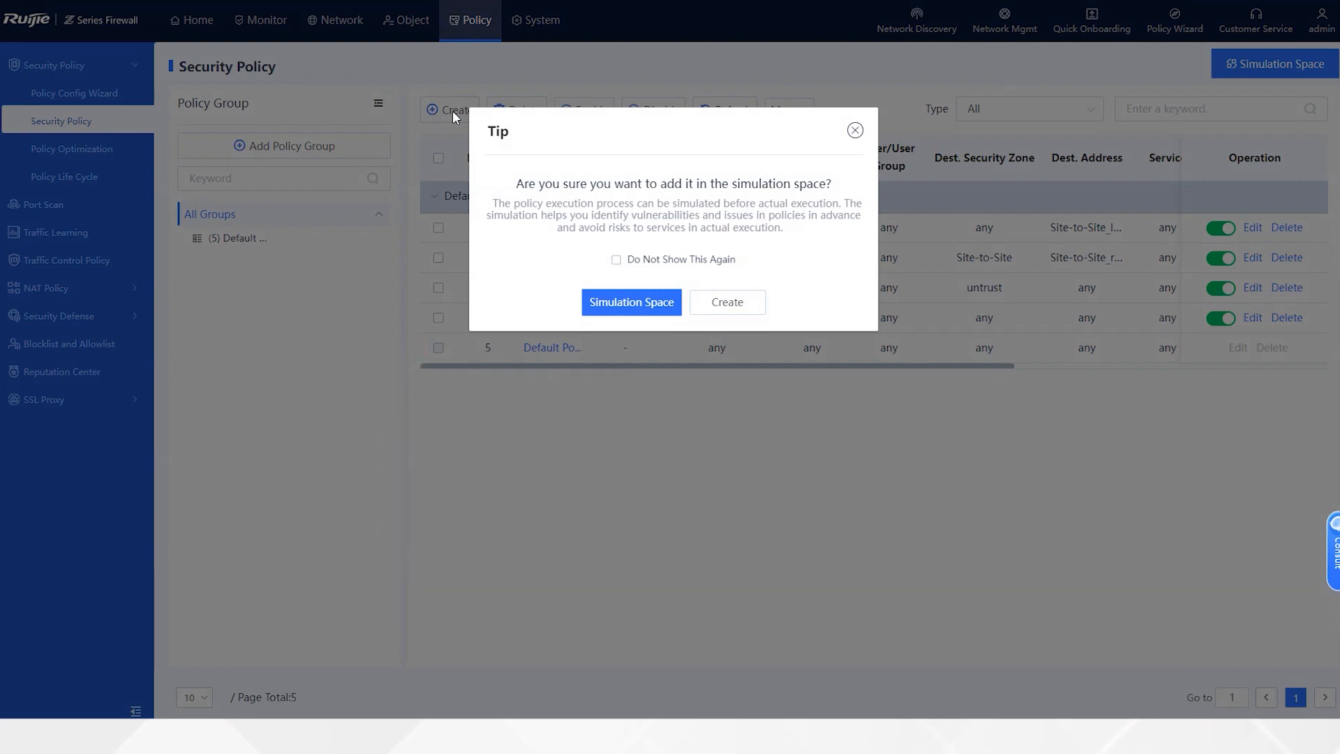
left_click(733, 303)
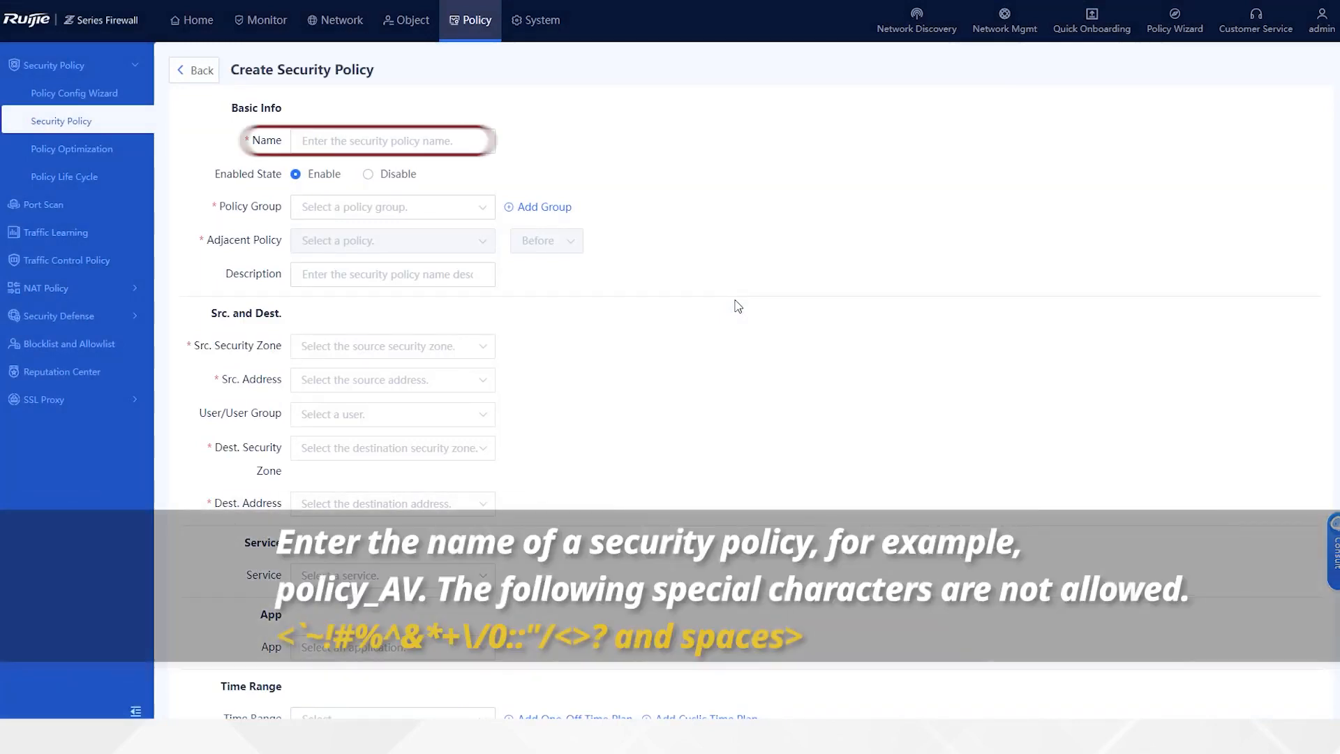
left_click(338, 142)
type("policy_AV")
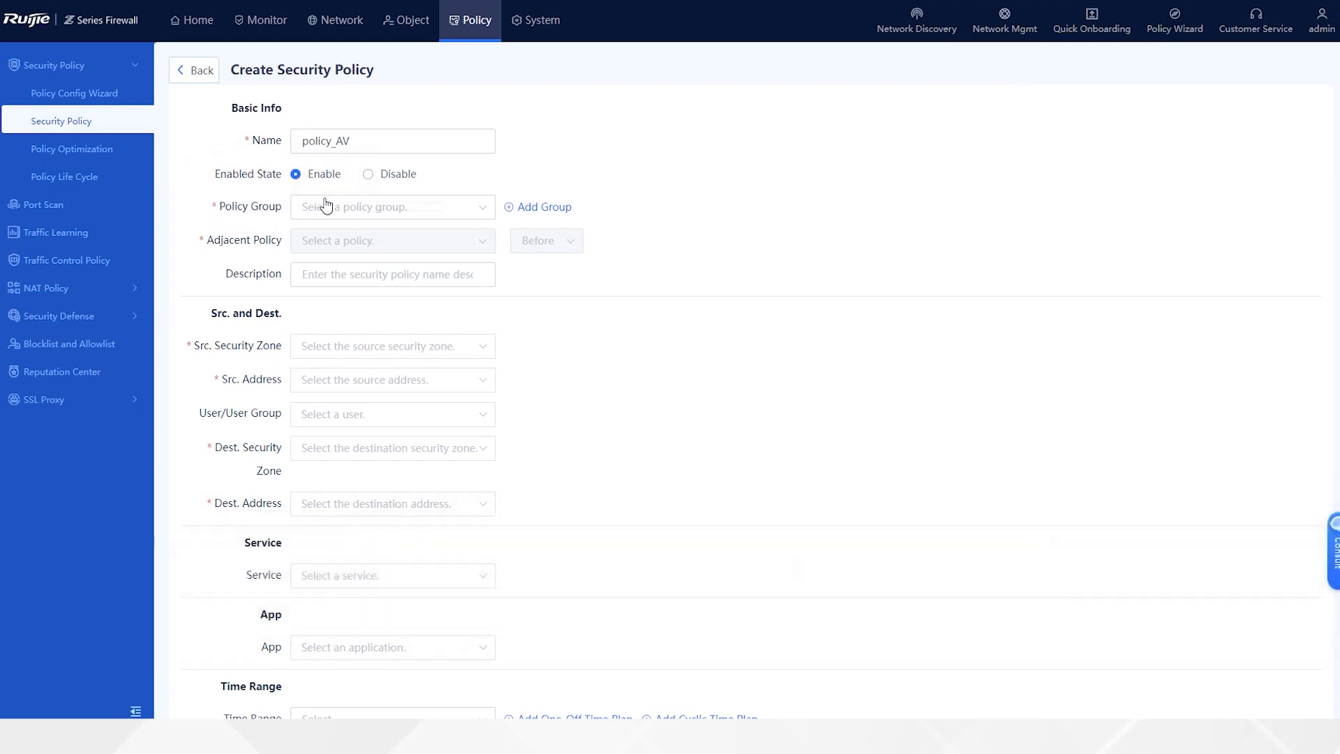
- Place policy_AV in Default Policy Group before allow_all, described as "Detect whether FTP traffic from an intranet (trust zone) to an extranet (untrust zone) contains viruses."
left_click(341, 212)
left_click(351, 237)
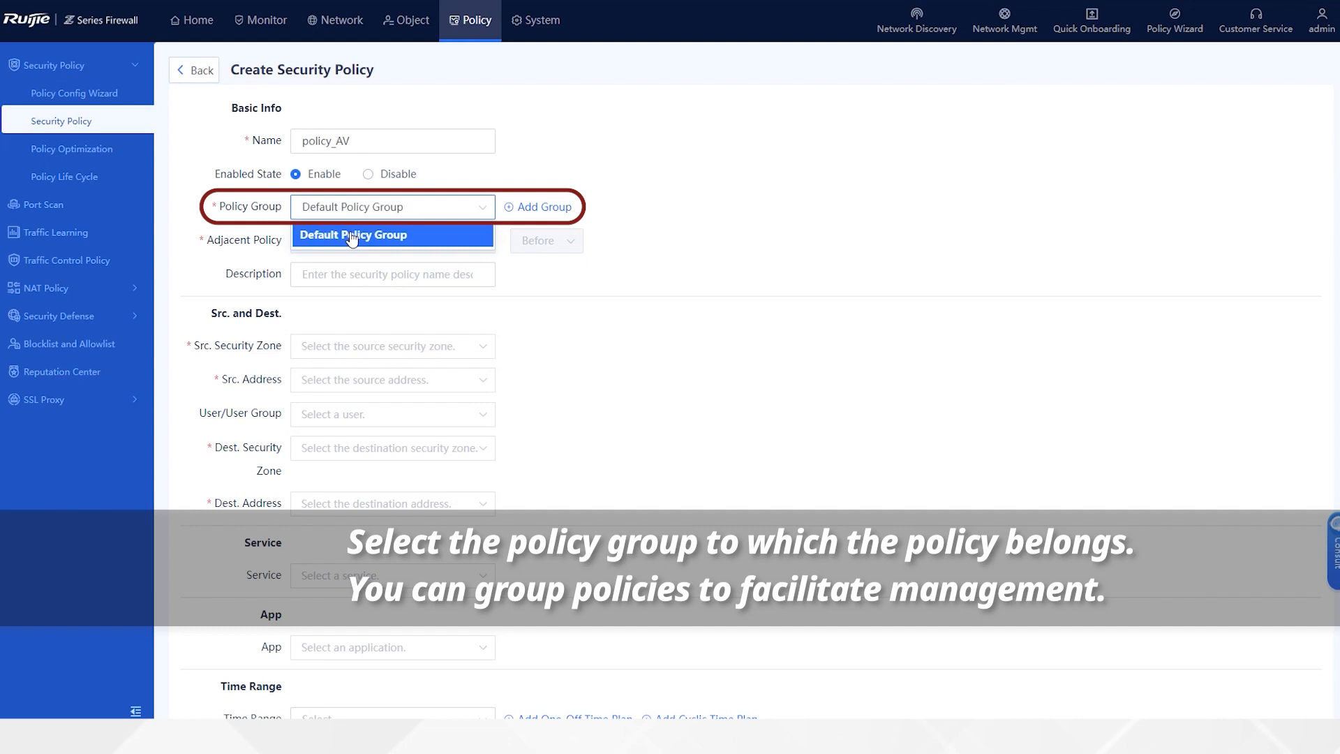
left_click(352, 236)
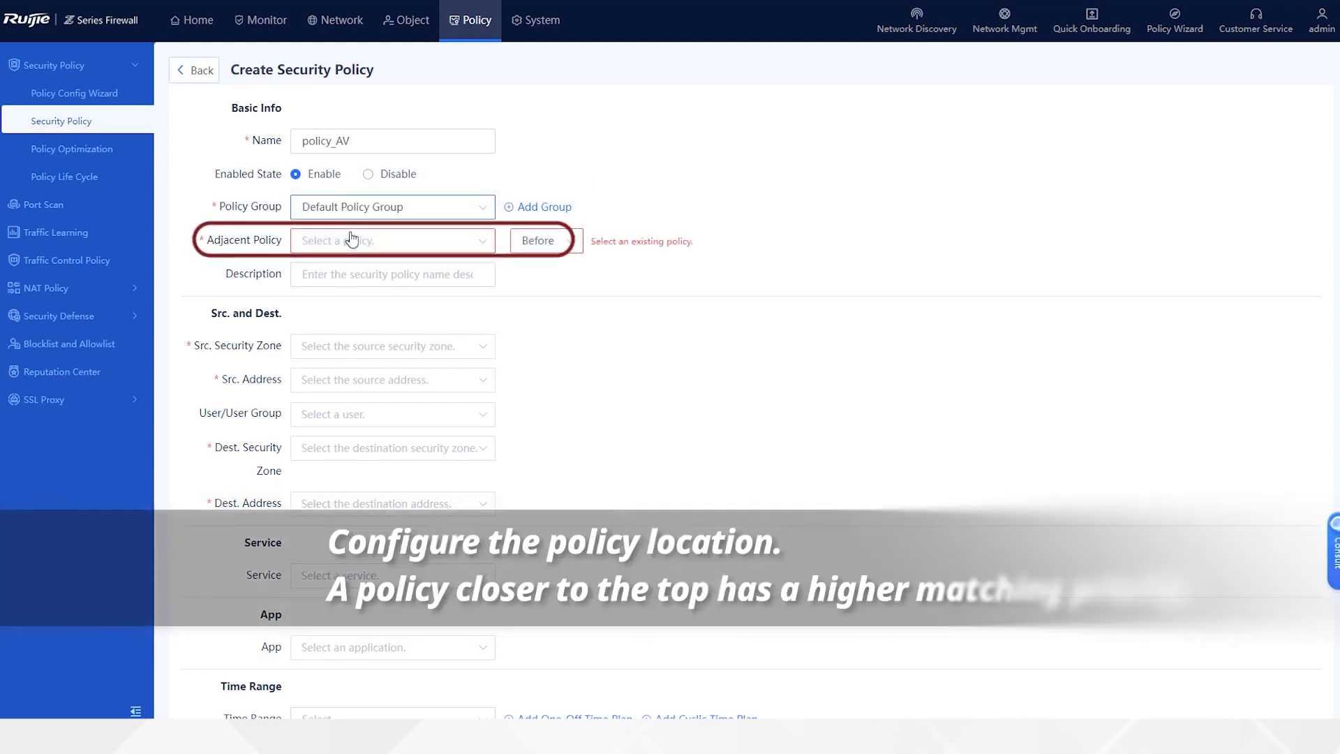
left_click(382, 248)
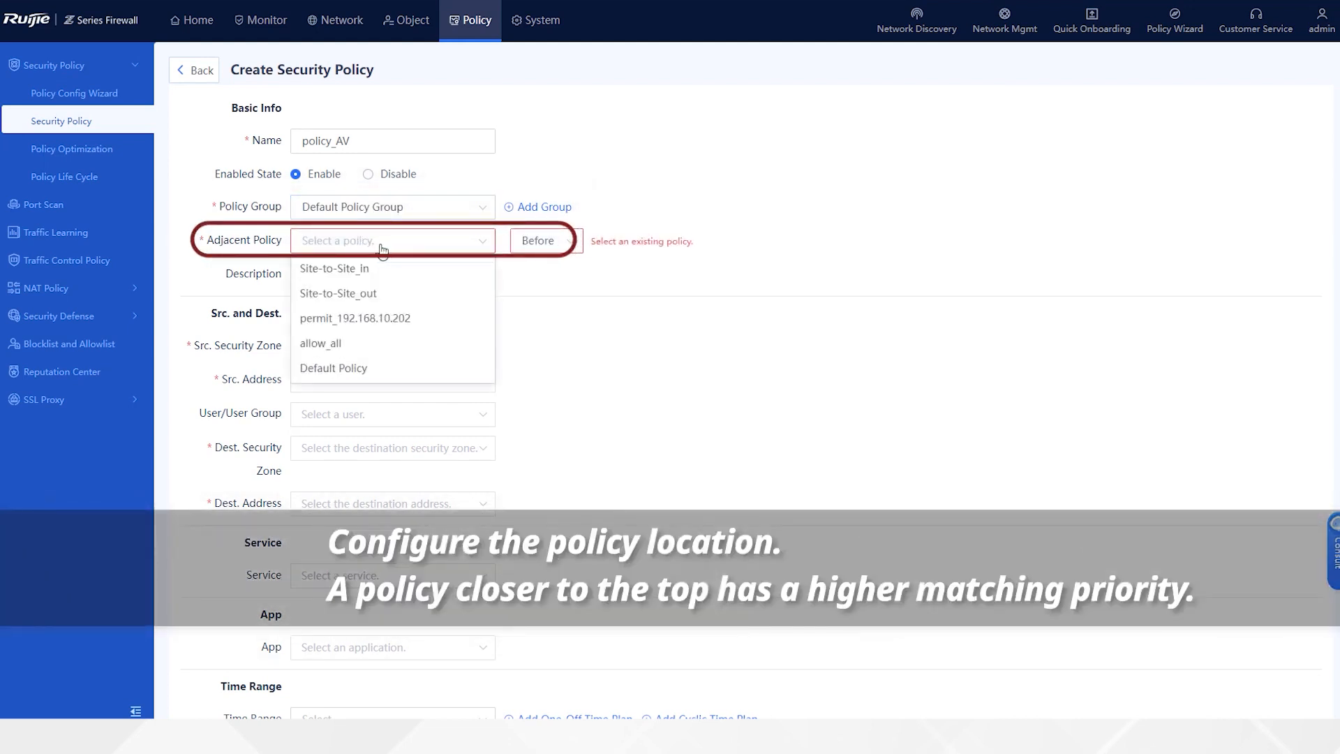
left_click(334, 350)
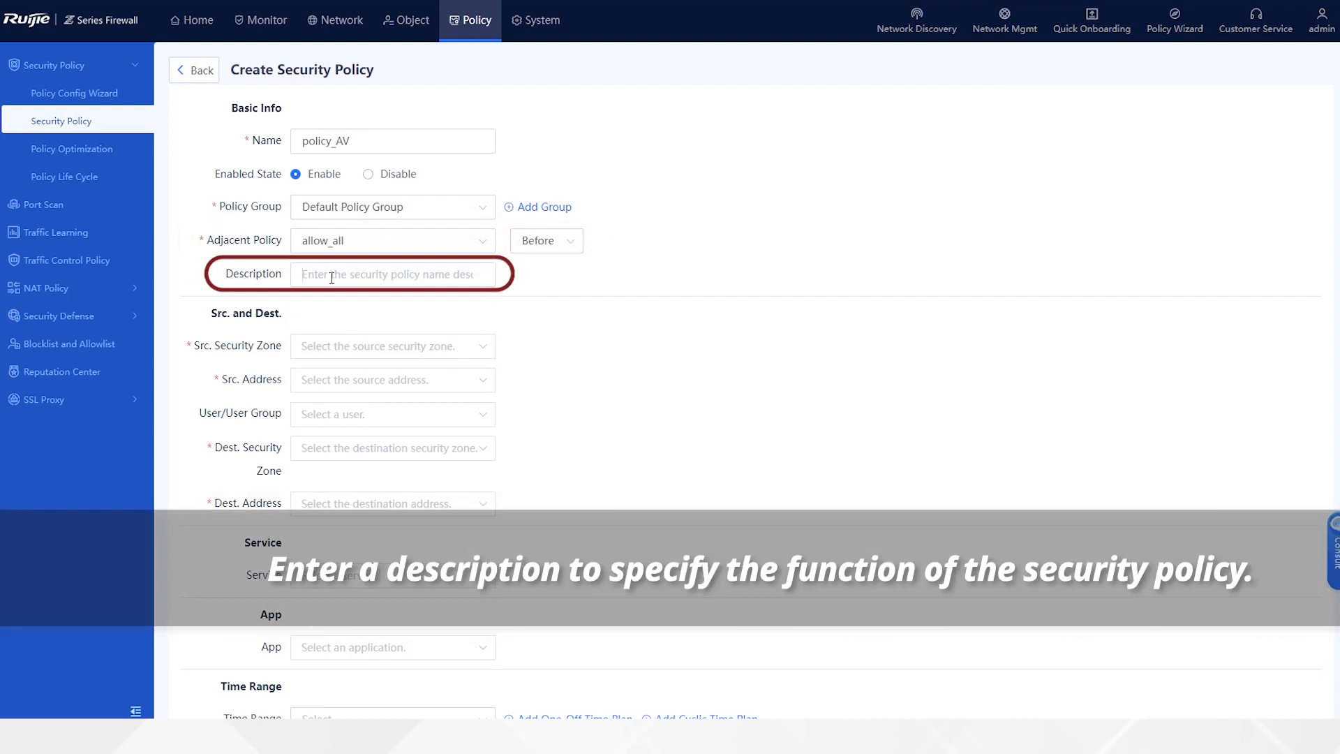
key("ctrl+v")
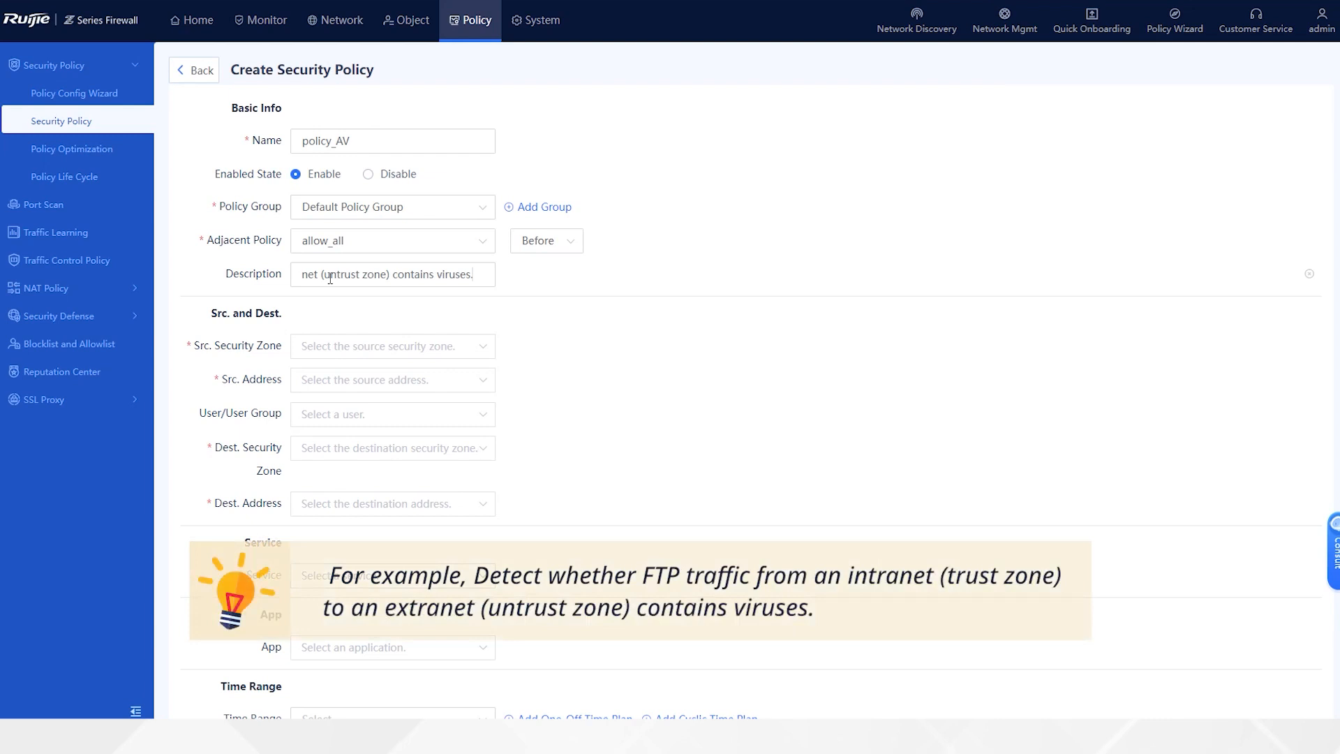
- Set the policy's source security zone to trust and its source address to any
left_click(332, 348)
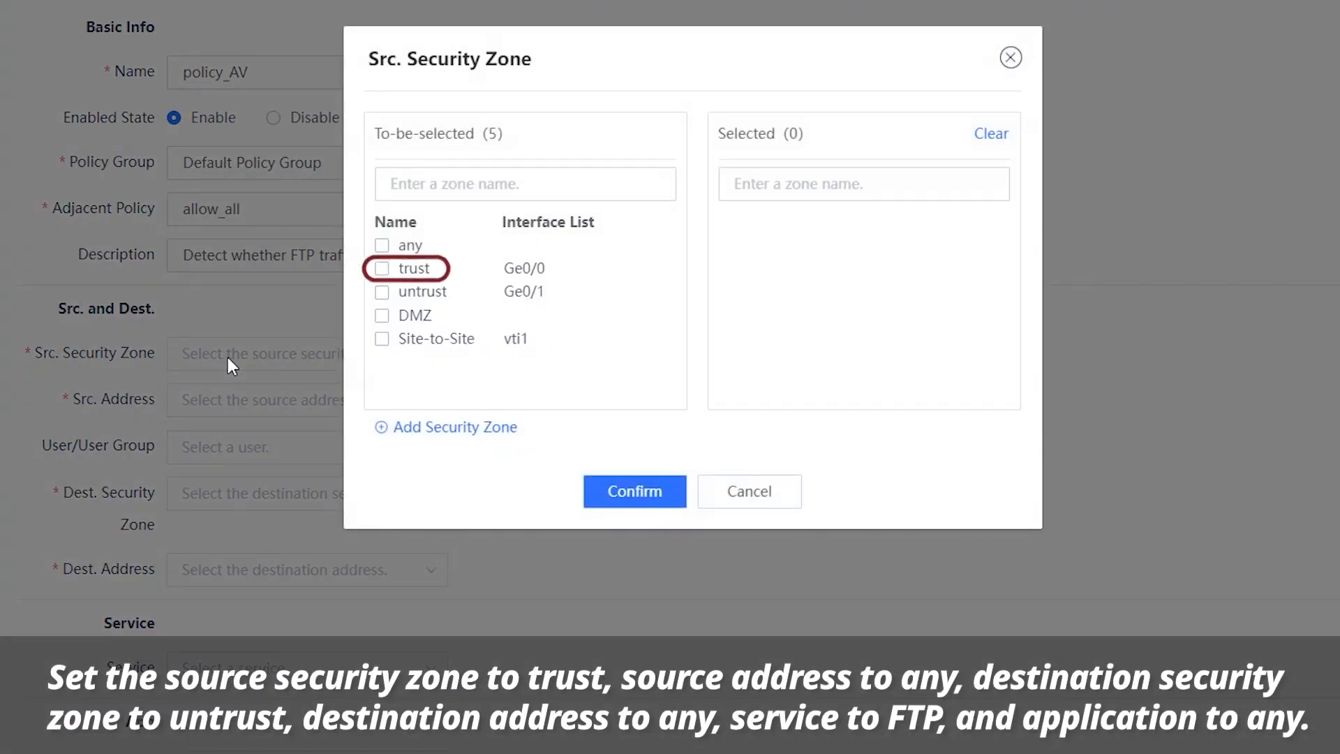
left_click(382, 268)
left_click(633, 490)
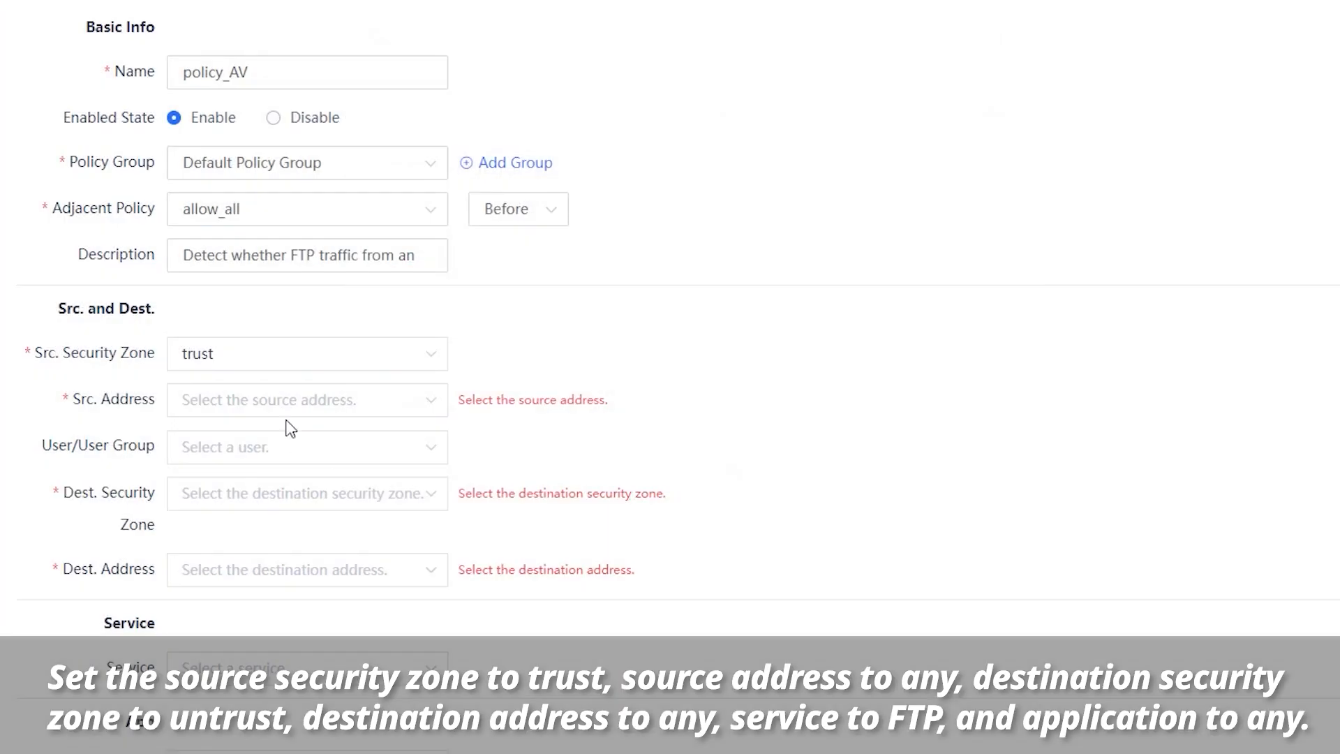
left_click(301, 400)
left_click(284, 244)
left_click(635, 490)
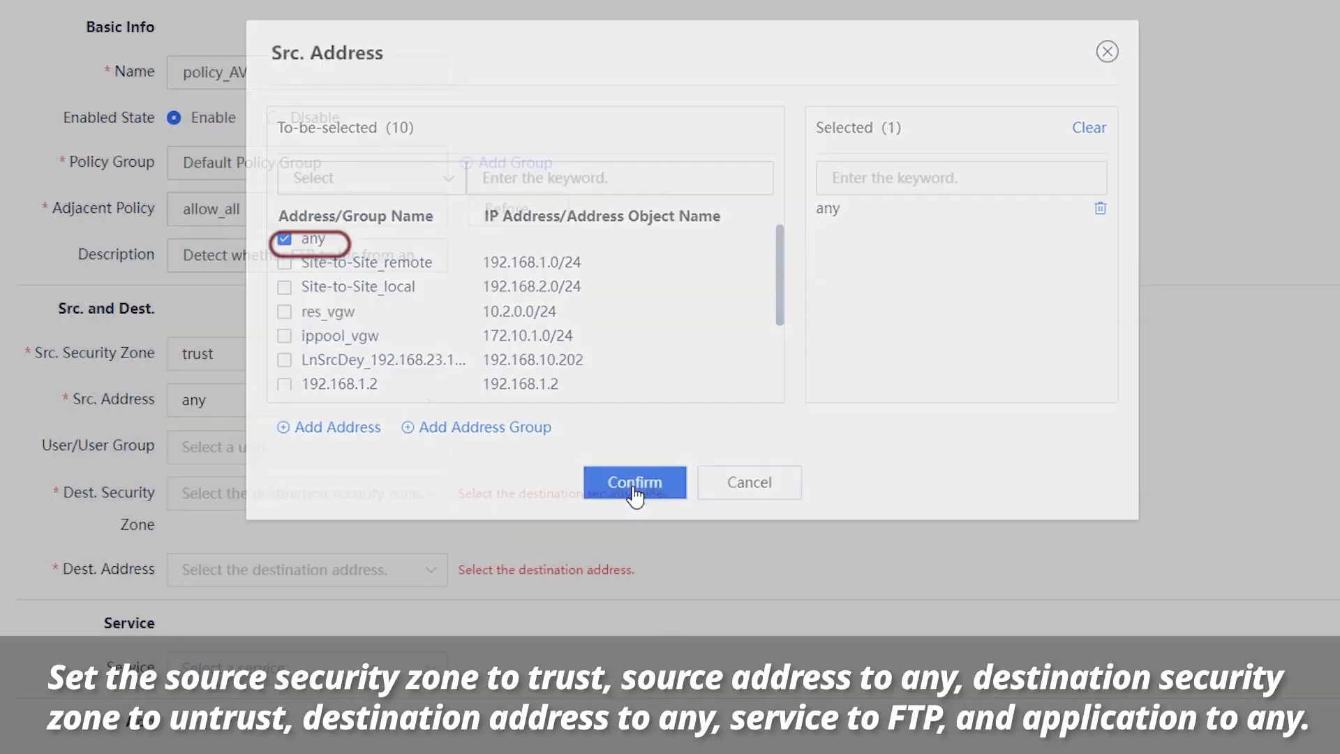
- Set the policy's destination security zone to untrust and its destination address to any
left_click(263, 497)
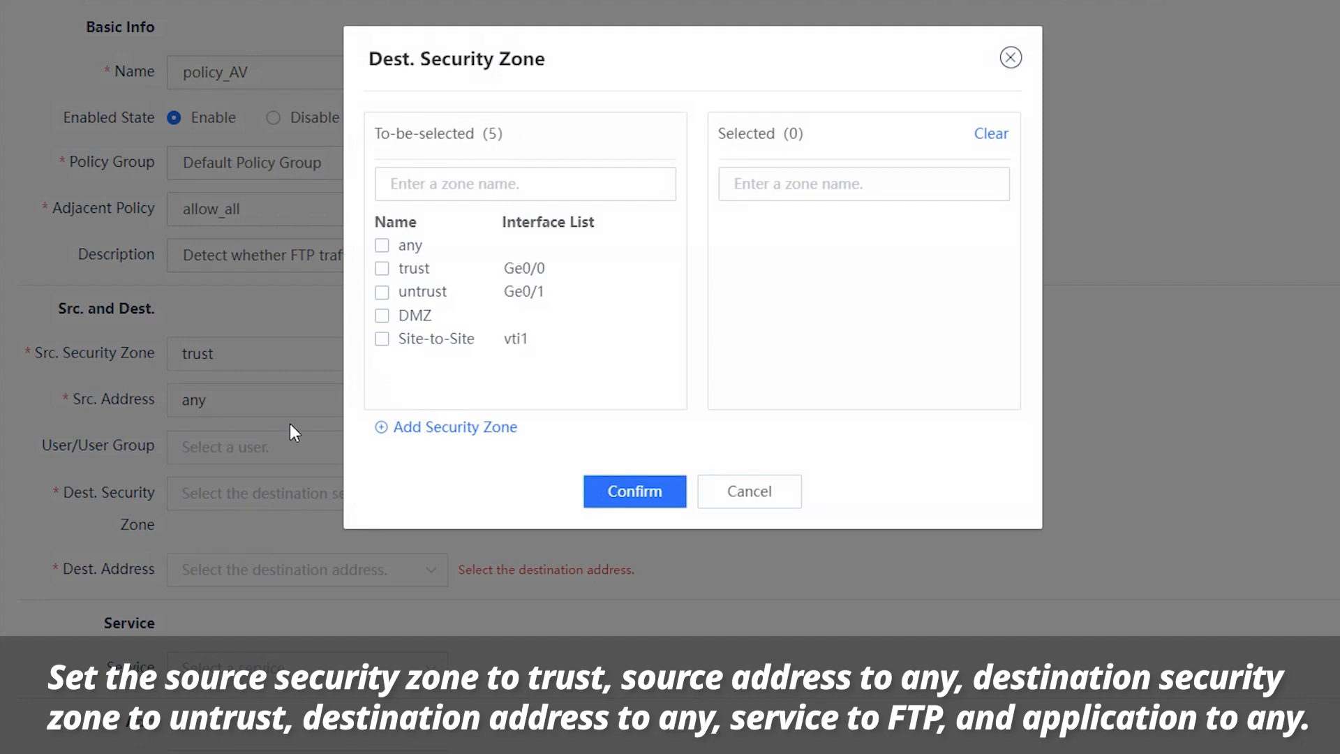
left_click(382, 292)
left_click(618, 497)
left_click(291, 578)
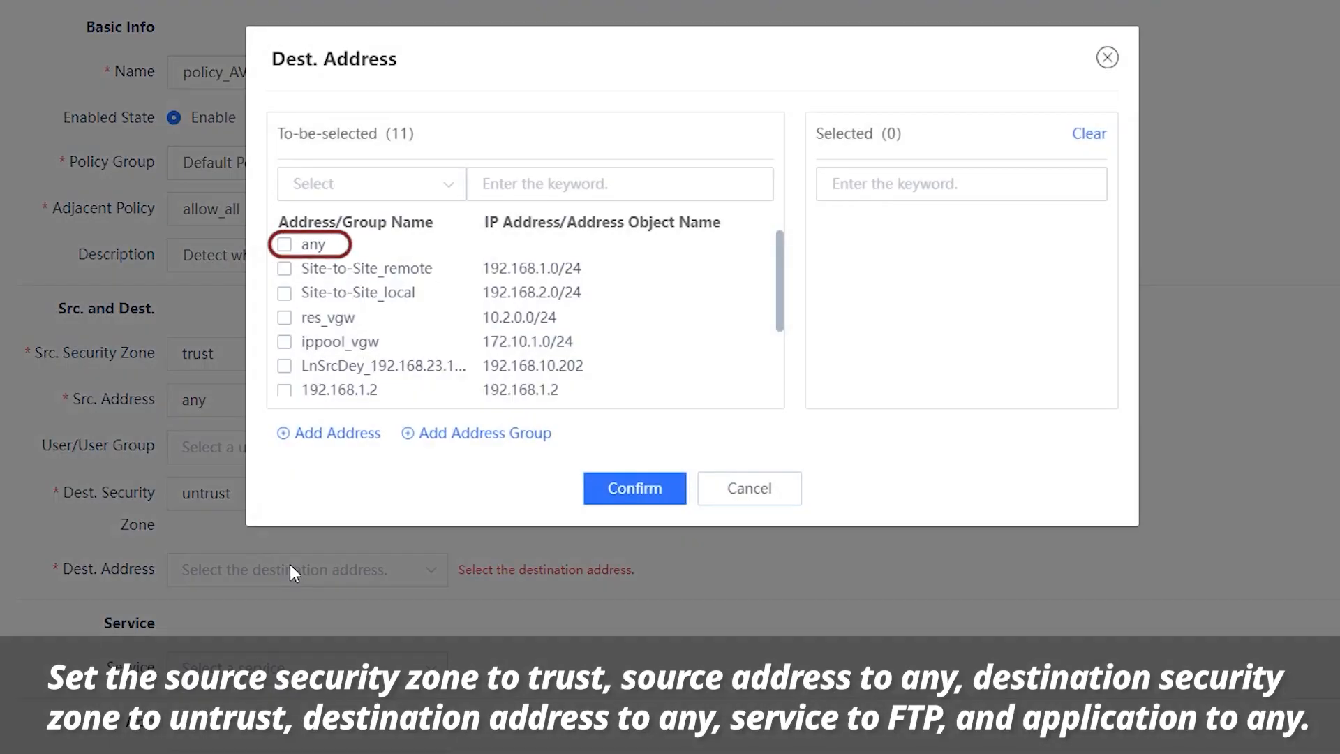
left_click(287, 245)
left_click(637, 489)
- Set the policy's service to ftp and its application to any
scroll(272, 616, "down", 1)
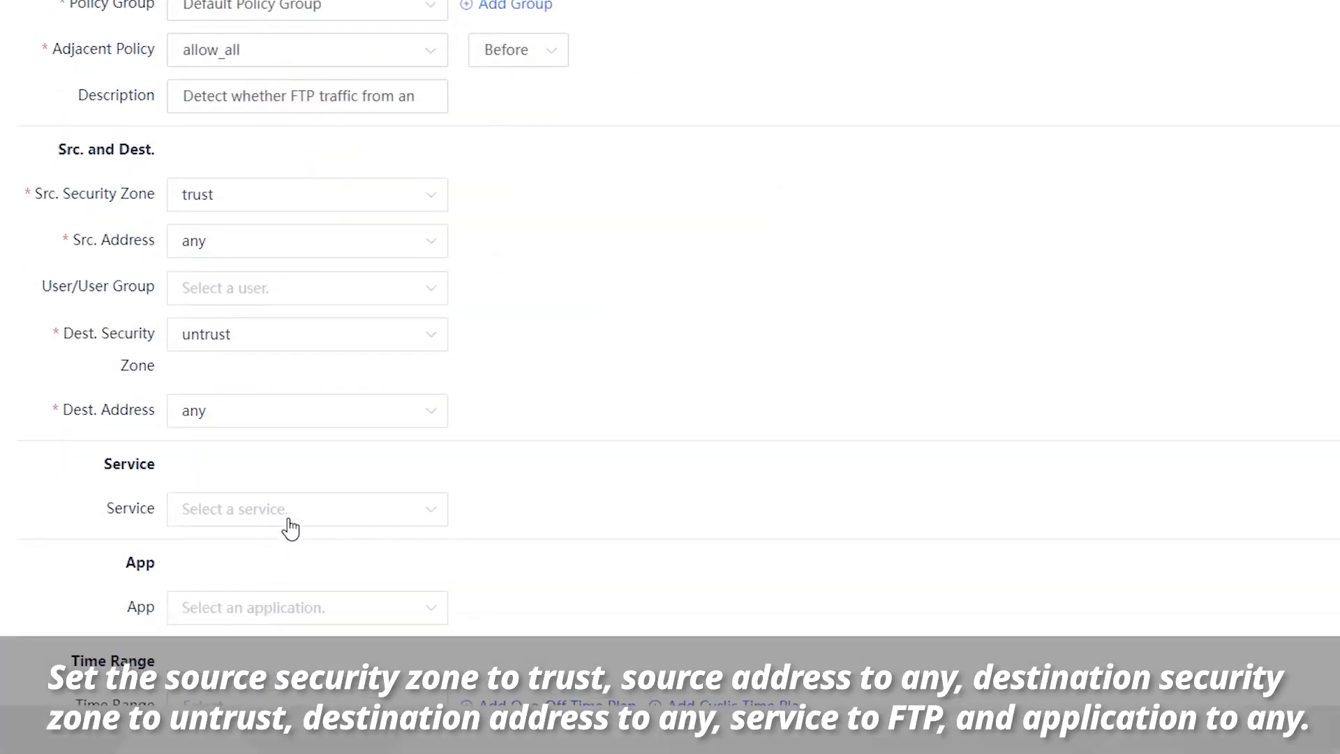
left_click(274, 604)
left_click(279, 287)
left_click(634, 487)
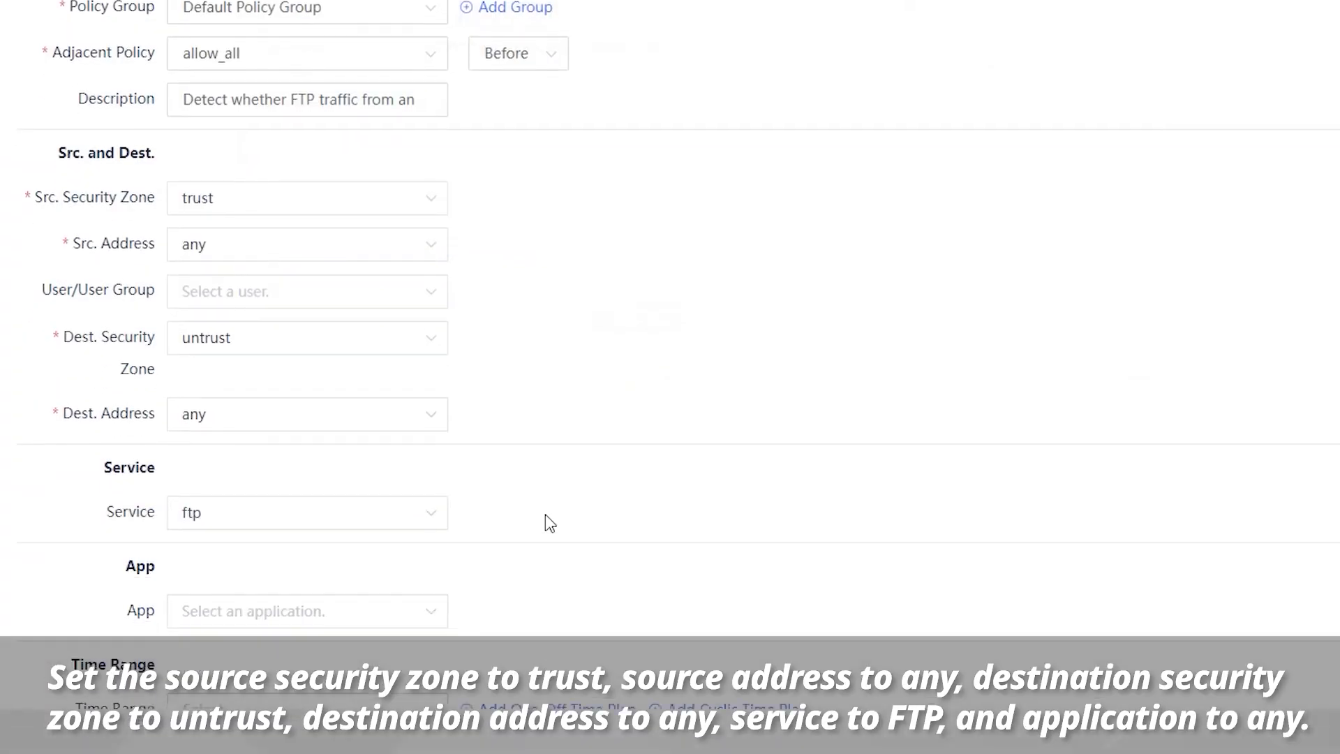
left_click(251, 625)
left_click(402, 187)
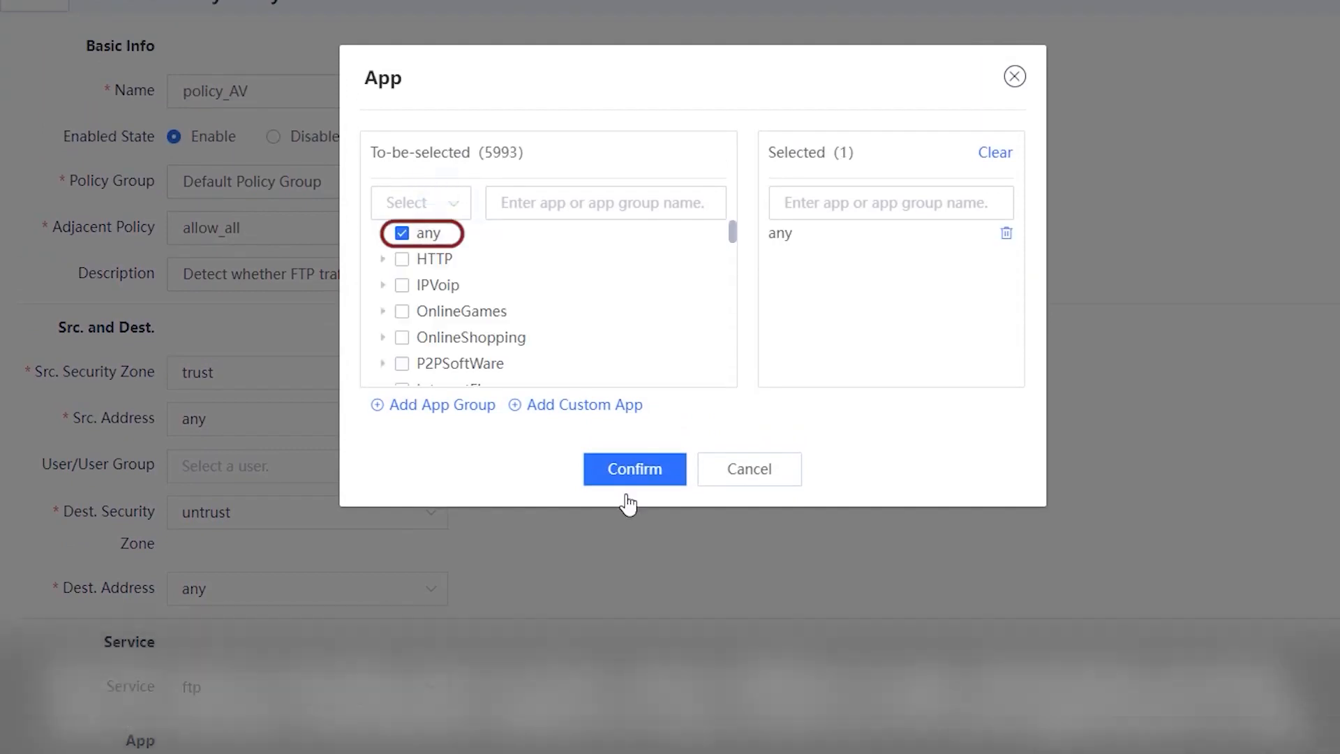
left_click(648, 475)
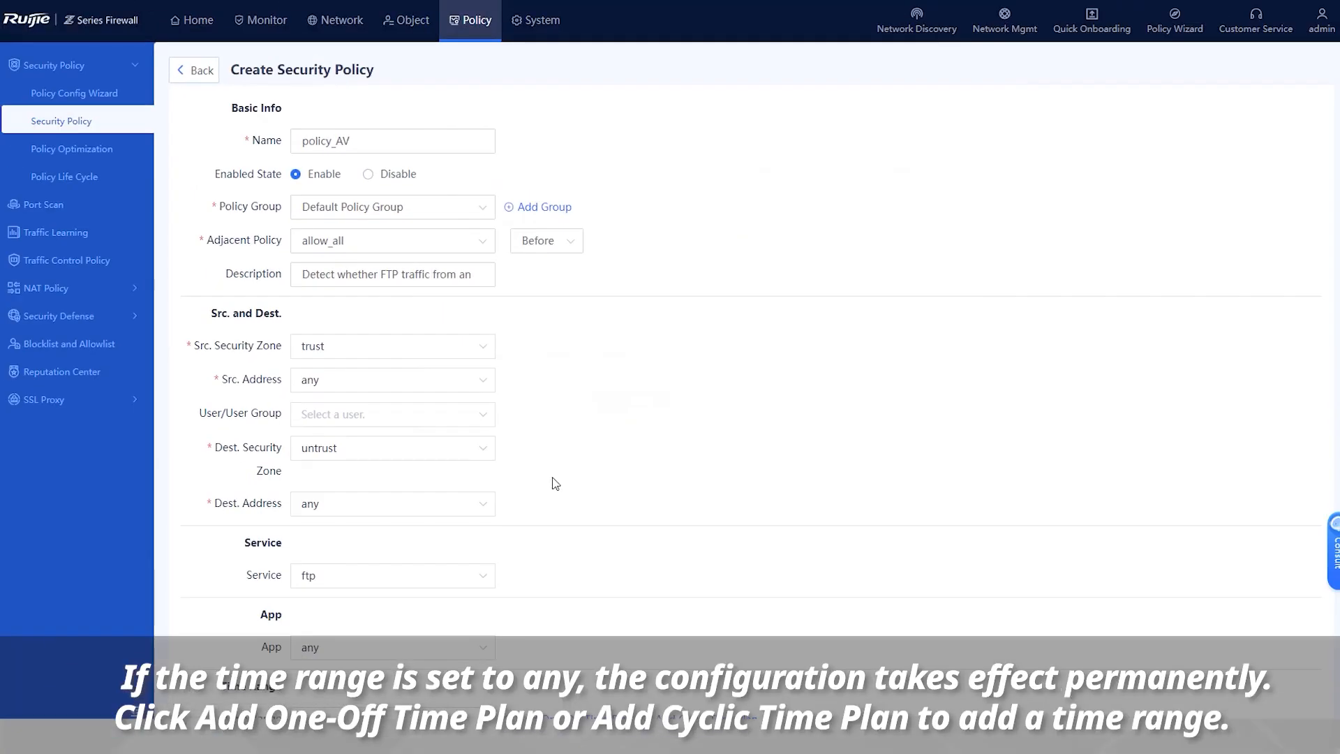
- Set the policy's time range to any and its action option to Permit
scroll(575, 472, "down", 5)
left_click(413, 397)
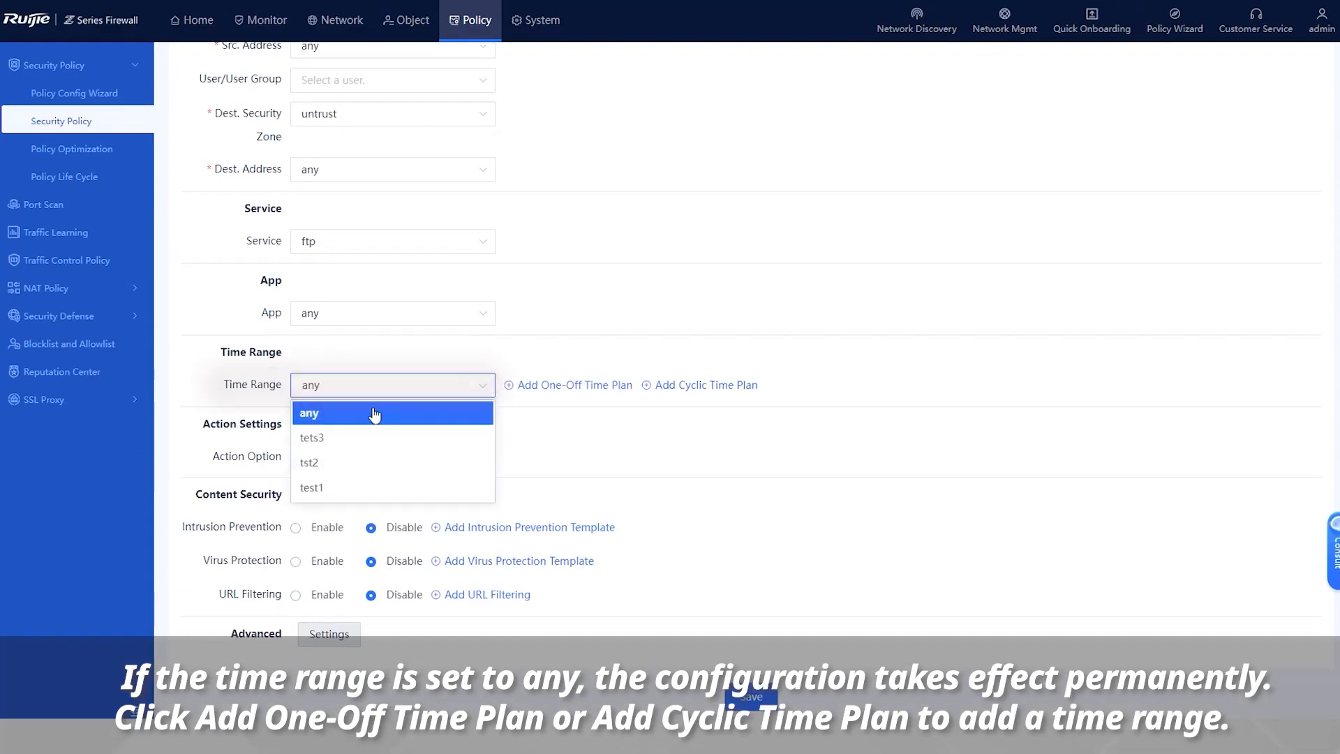
left_click(402, 412)
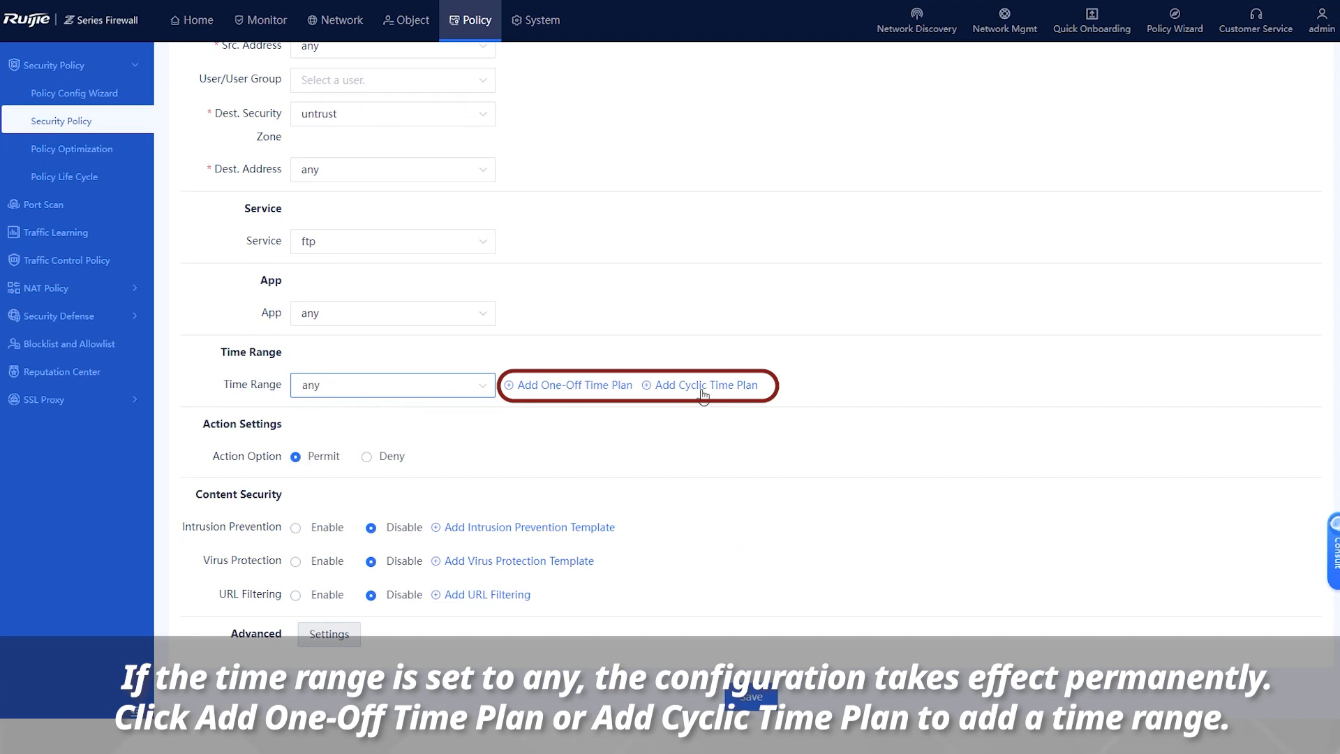
left_click(297, 459)
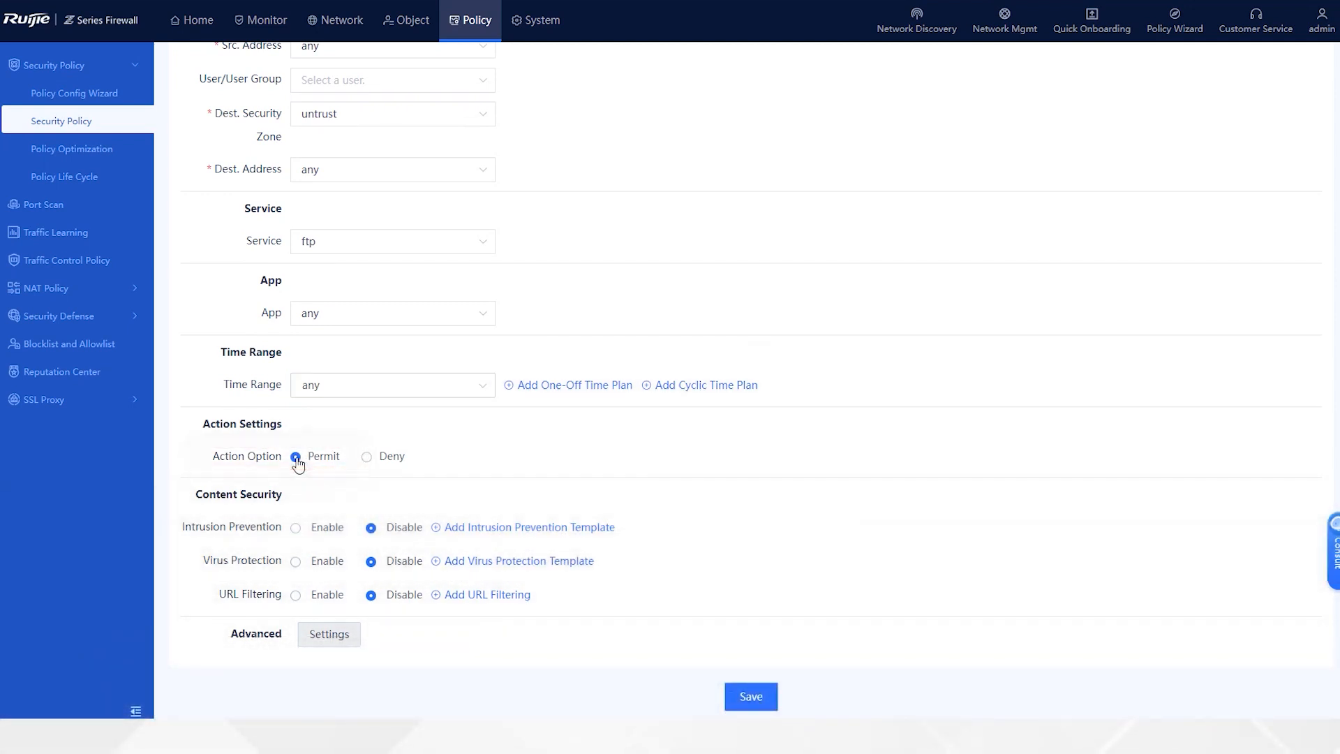
- Enable virus protection with the VirusCheck_FTP template and the Block action, and save the security policy
left_click(296, 562)
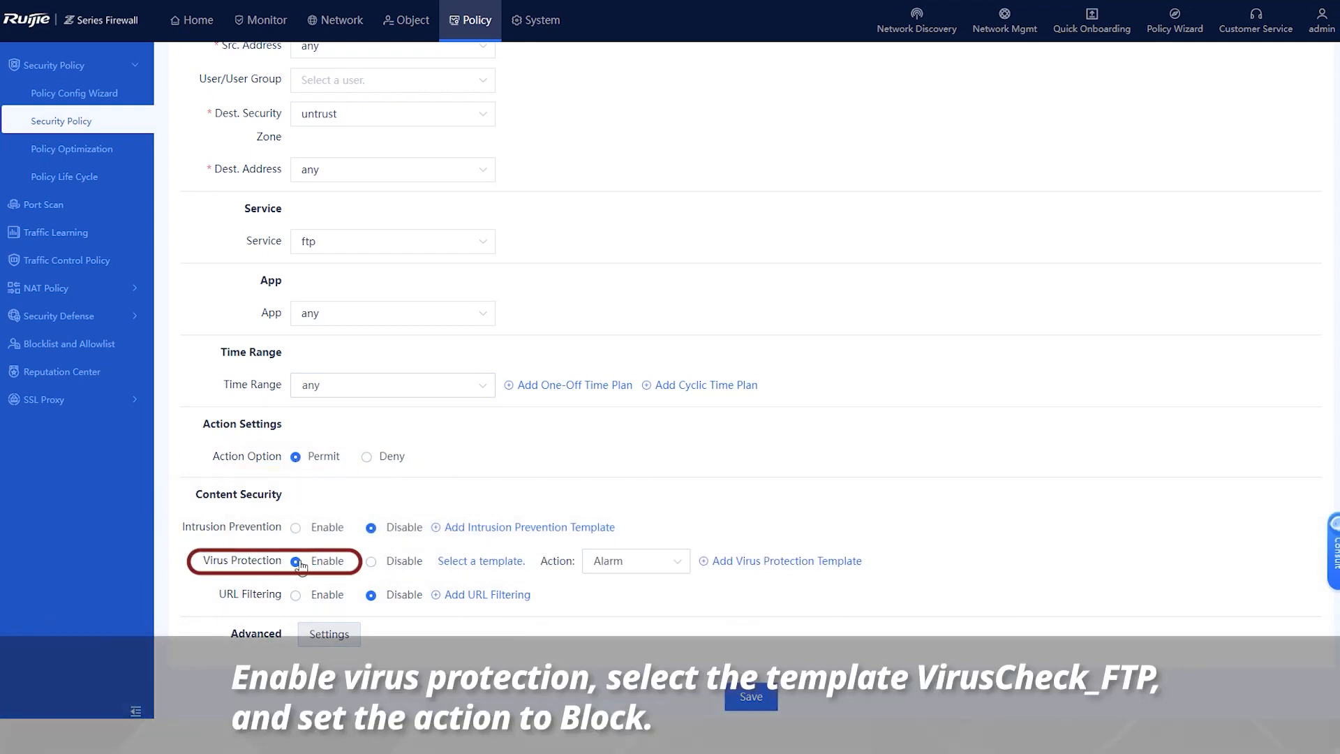
left_click(500, 562)
left_click(492, 245)
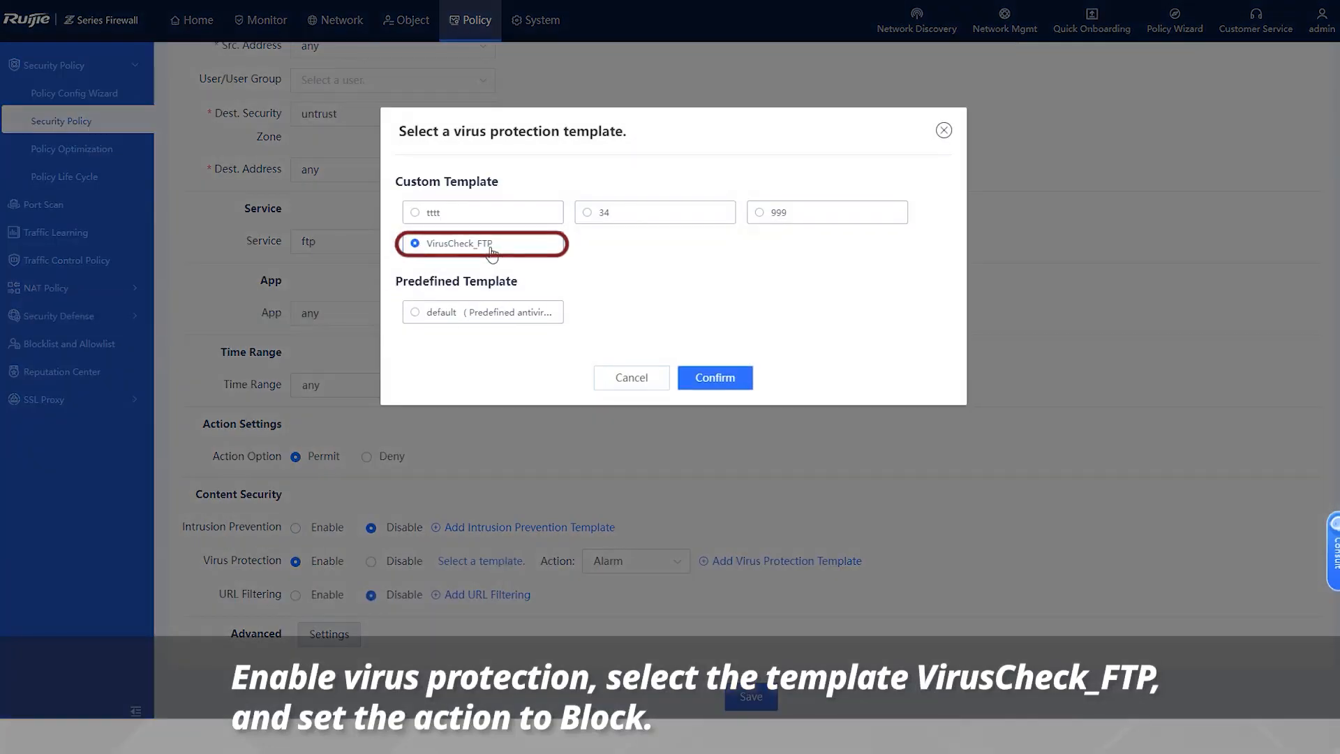
left_click(715, 378)
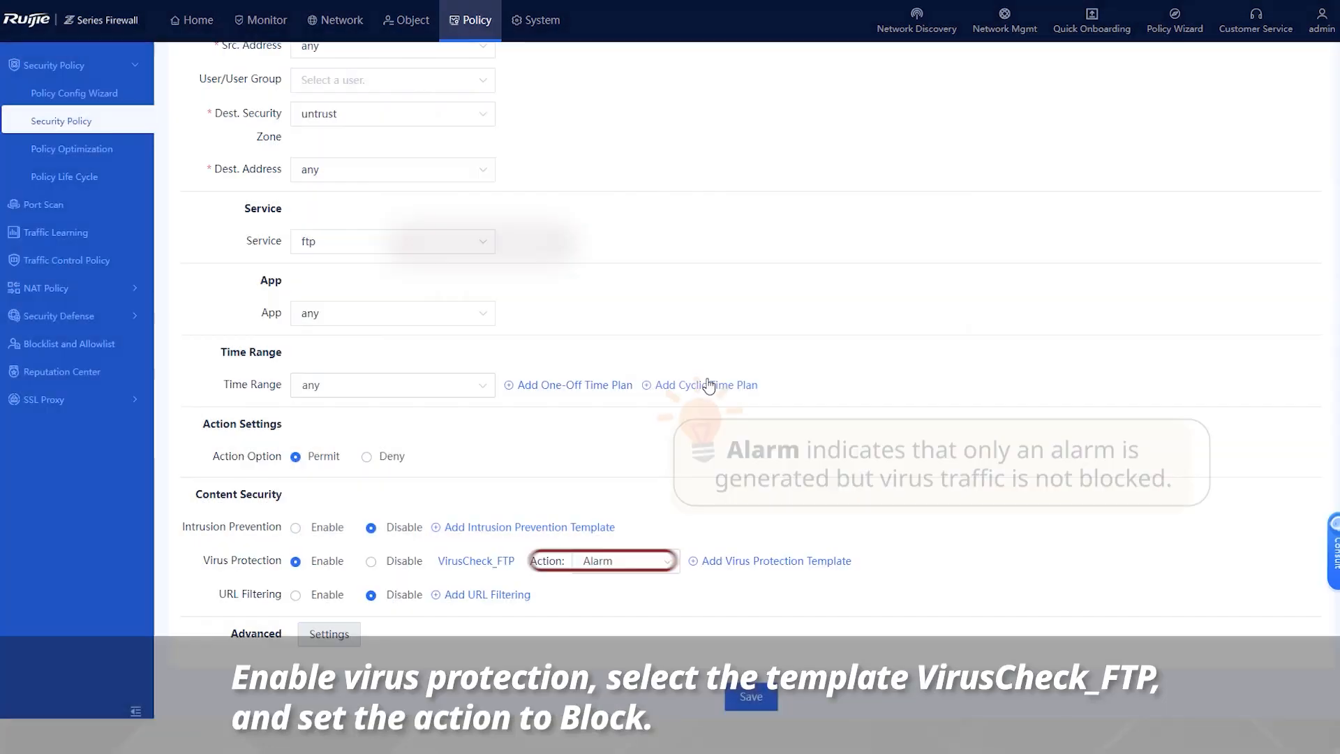
left_click(662, 562)
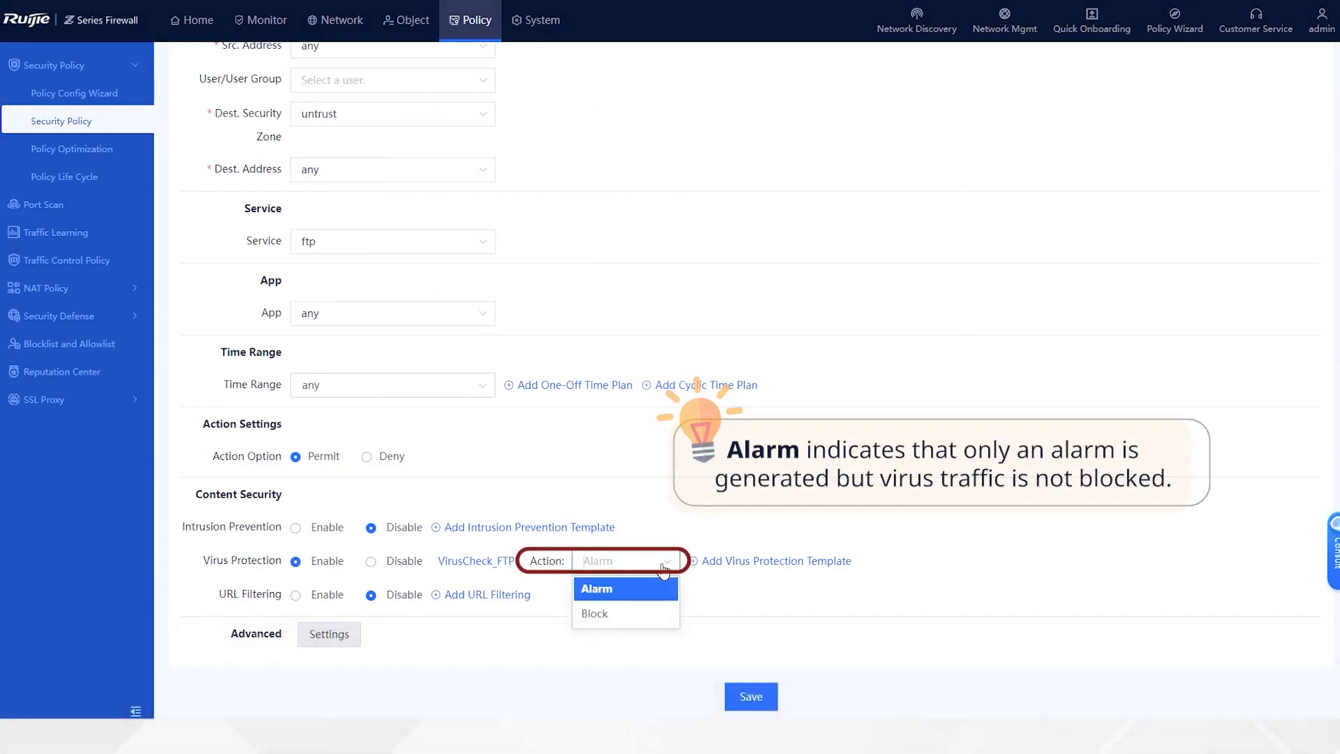
left_click(612, 614)
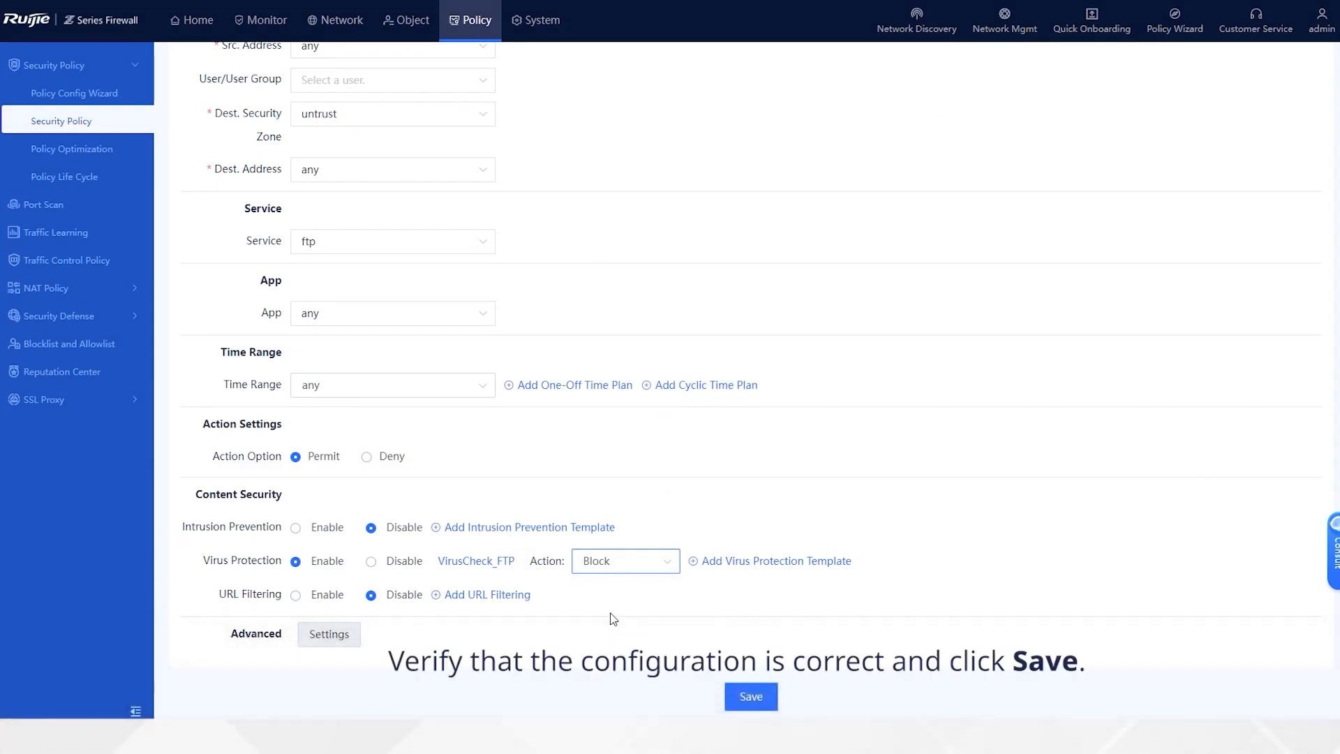
left_click(749, 701)
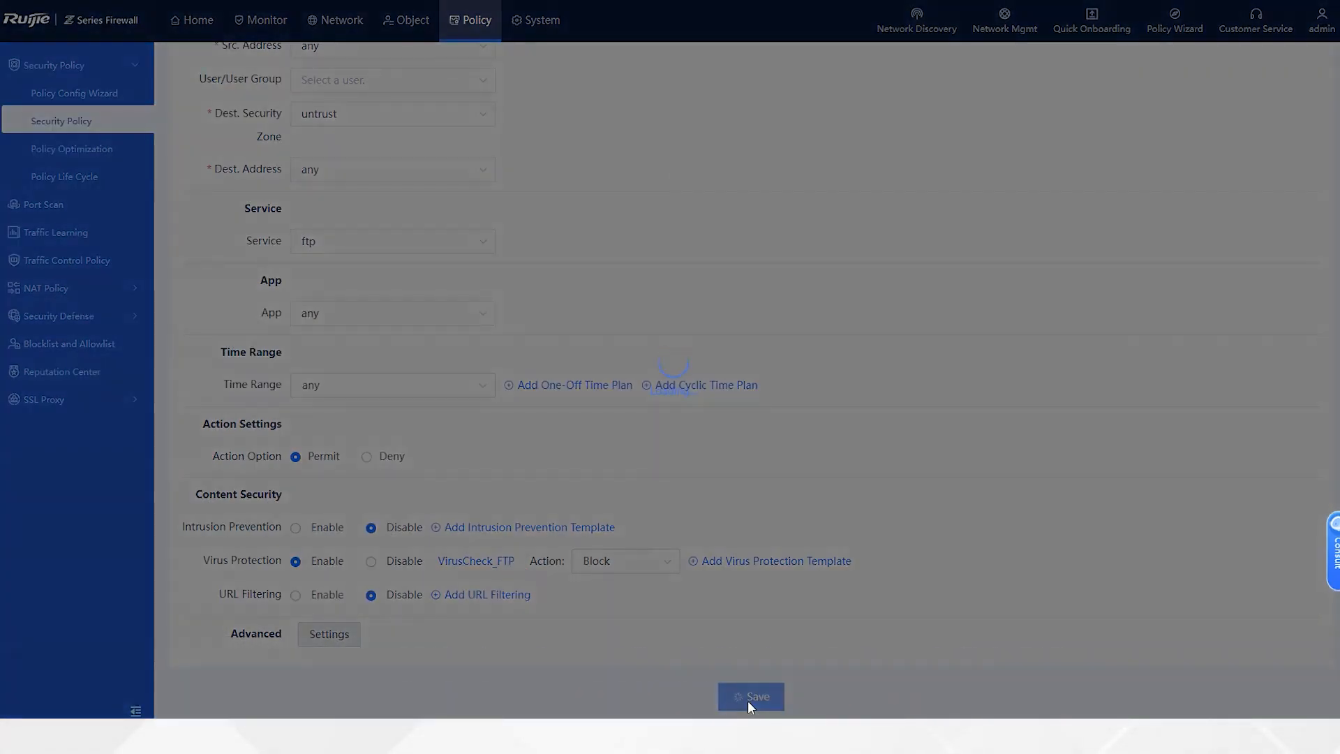